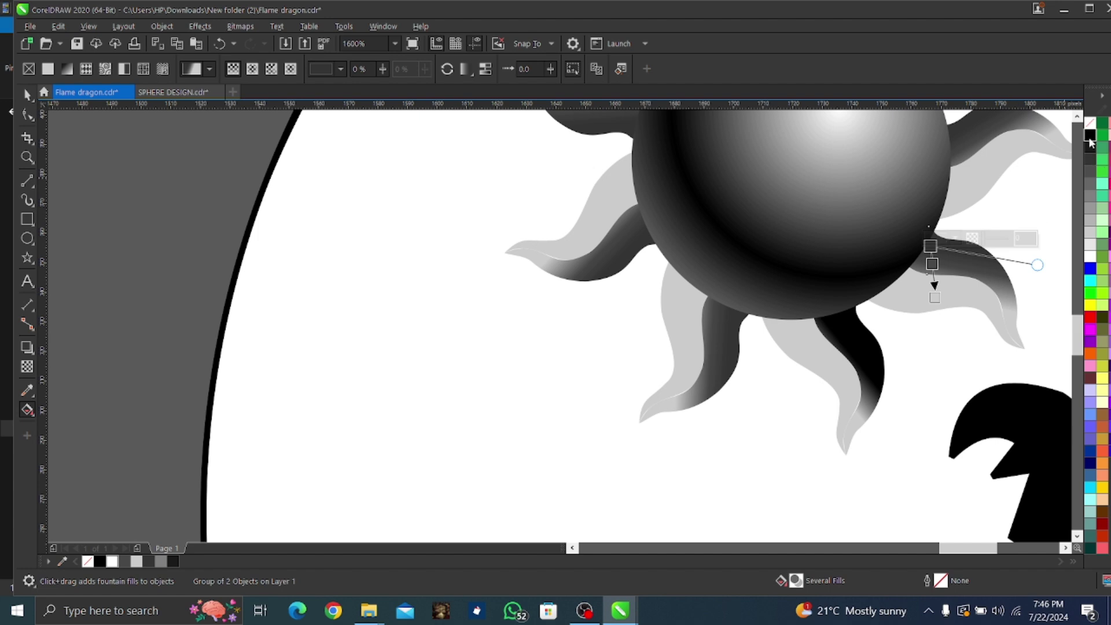
# Set the dark gradient stops of the sun's lower-right flame to black and turn the adjacent right flame's fill black.
pyautogui.click(930, 246)
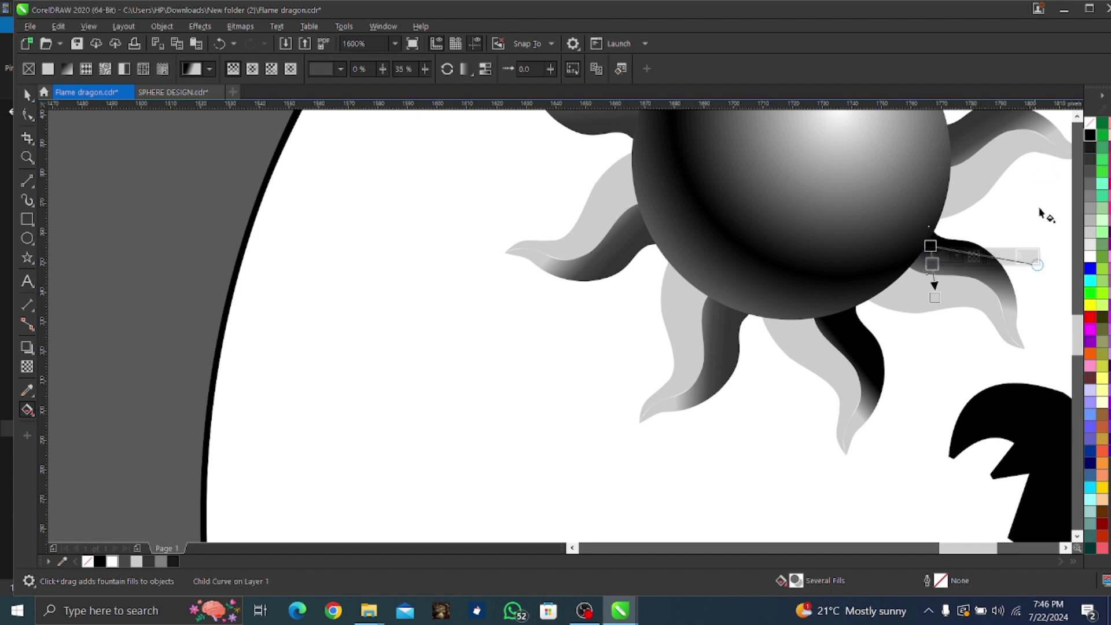
pyautogui.click(1089, 135)
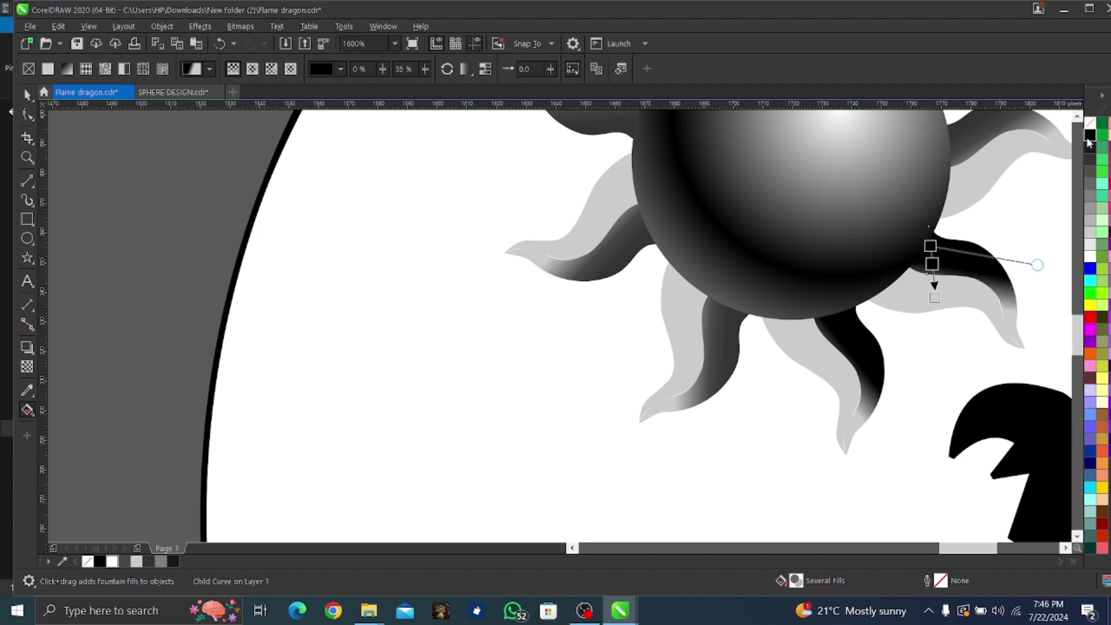
pyautogui.click(952, 139)
pyautogui.click(963, 150)
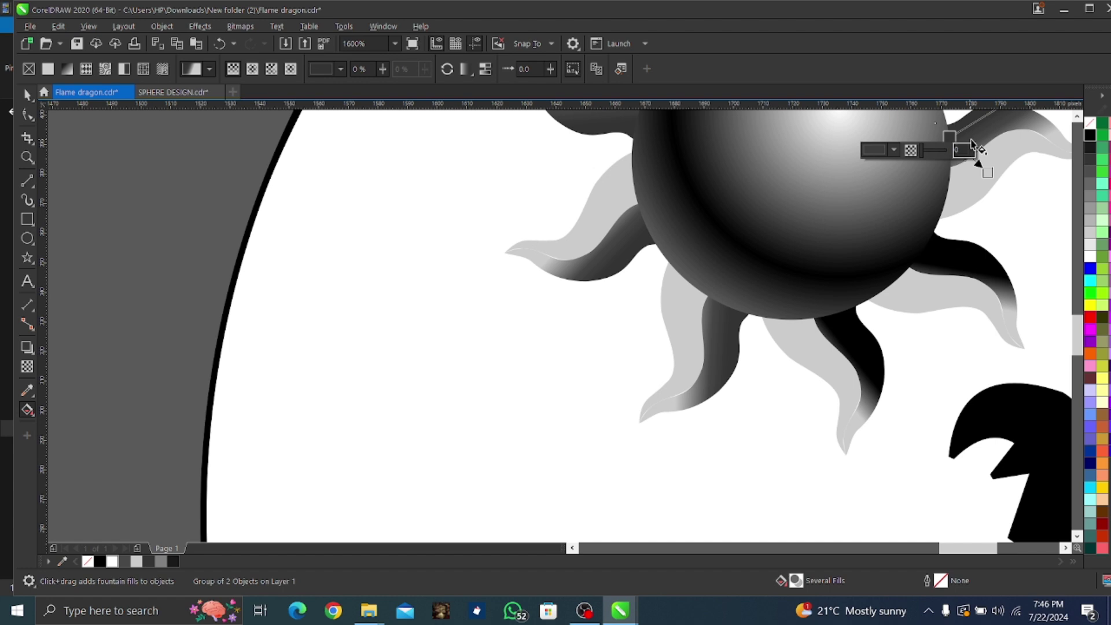
pyautogui.click(1091, 137)
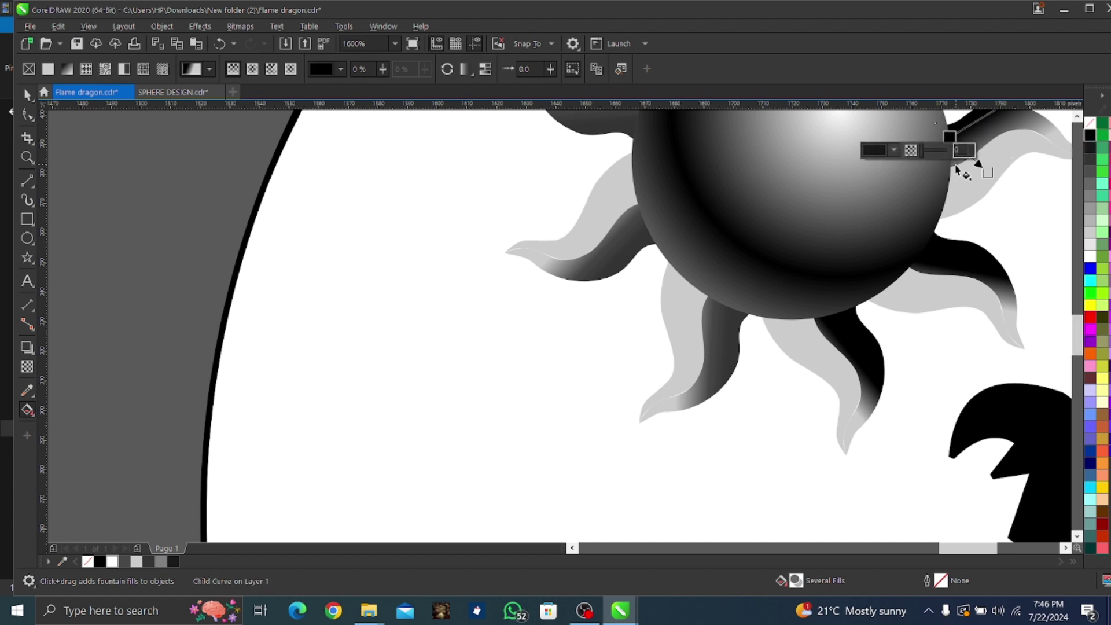
pyautogui.click(964, 150)
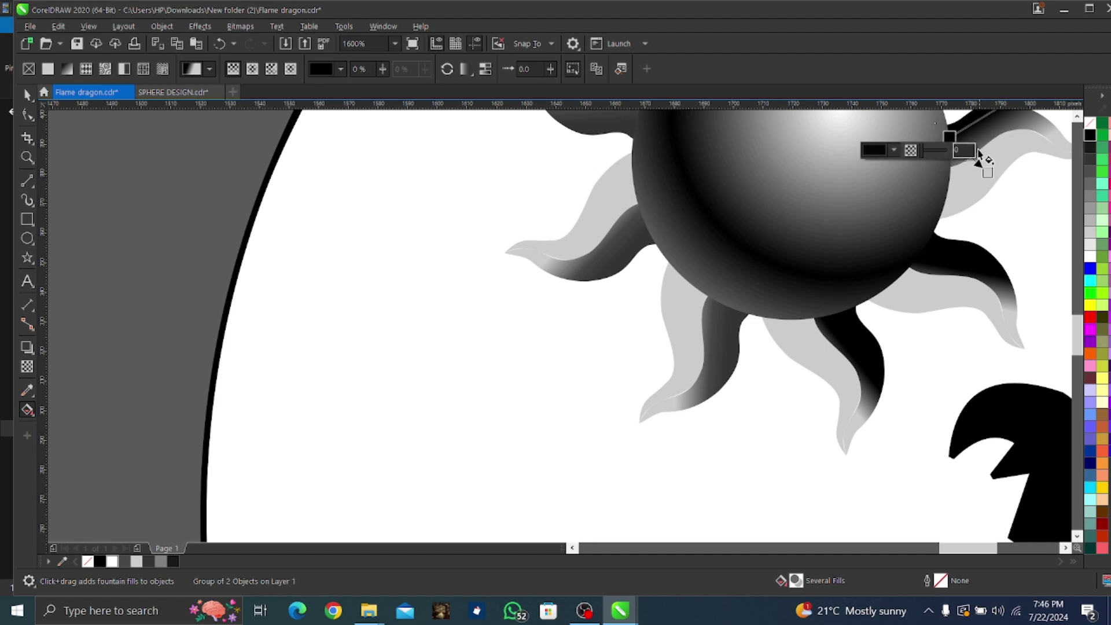
pyautogui.click(985, 171)
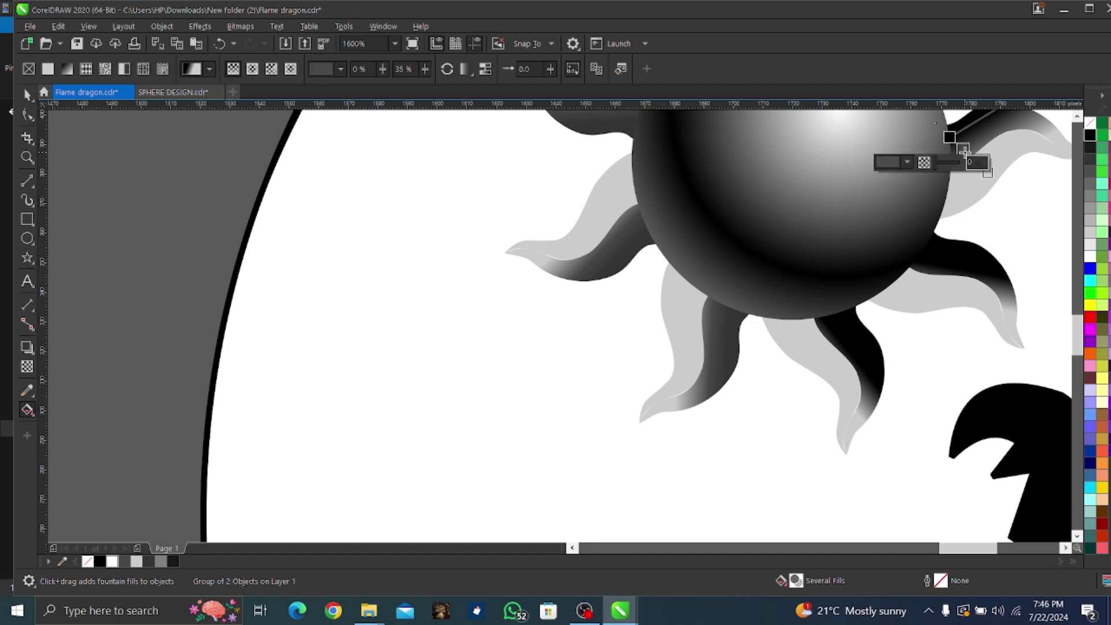
pyautogui.moveTo(1092, 151); pyautogui.dragTo(982, 169)
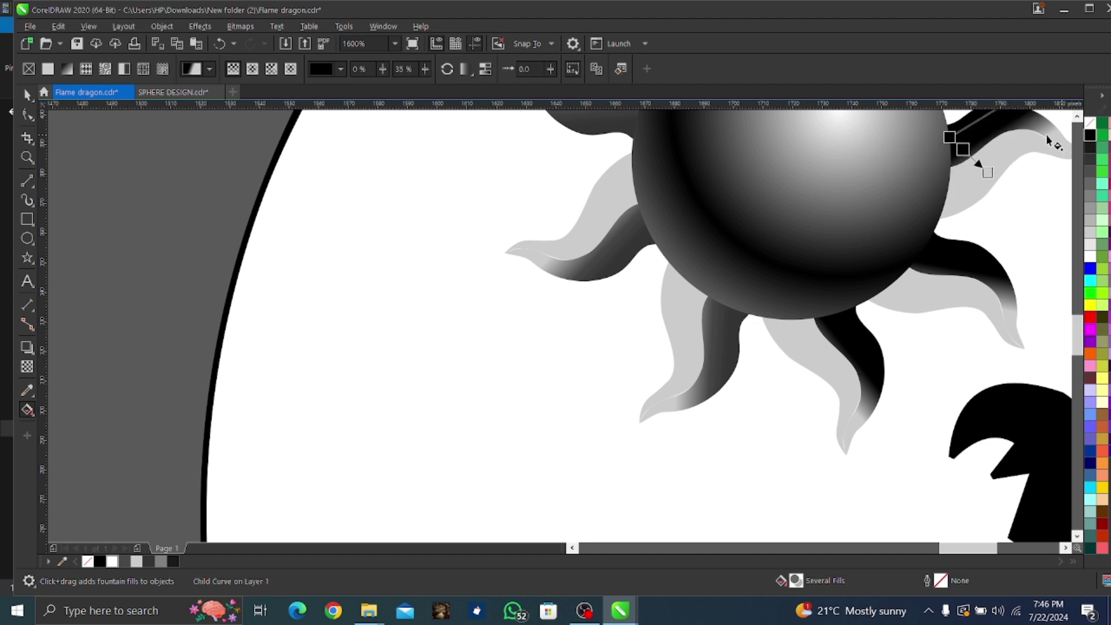
# Set the start and middle gradient stops of the dark half of the sun's bottom-left flame to black.
pyautogui.click(722, 327)
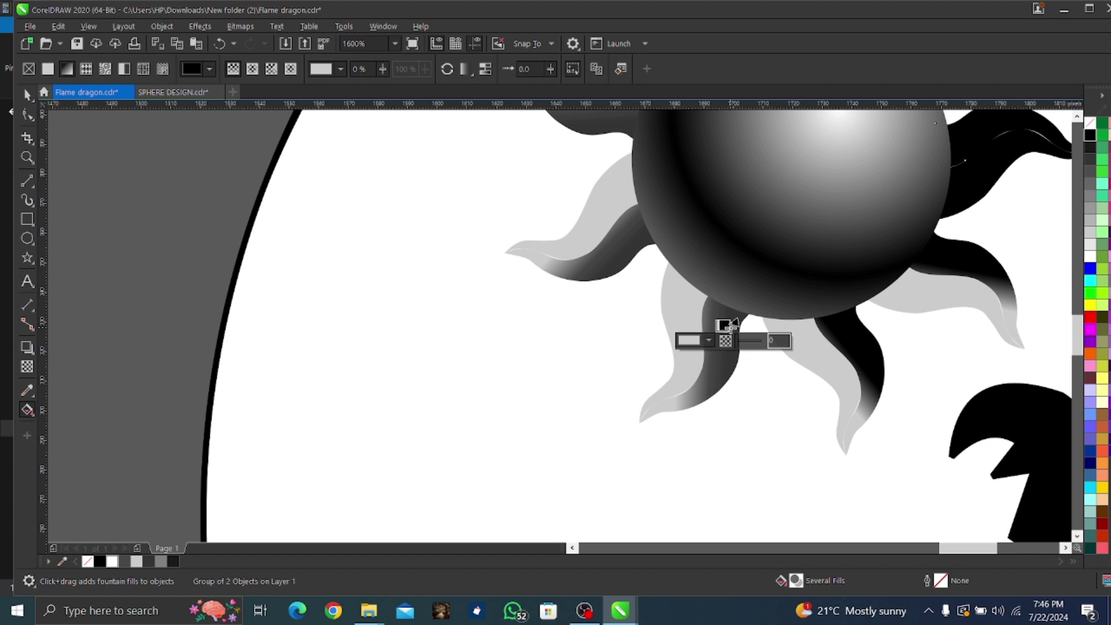
pyautogui.click(763, 380)
pyautogui.click(725, 324)
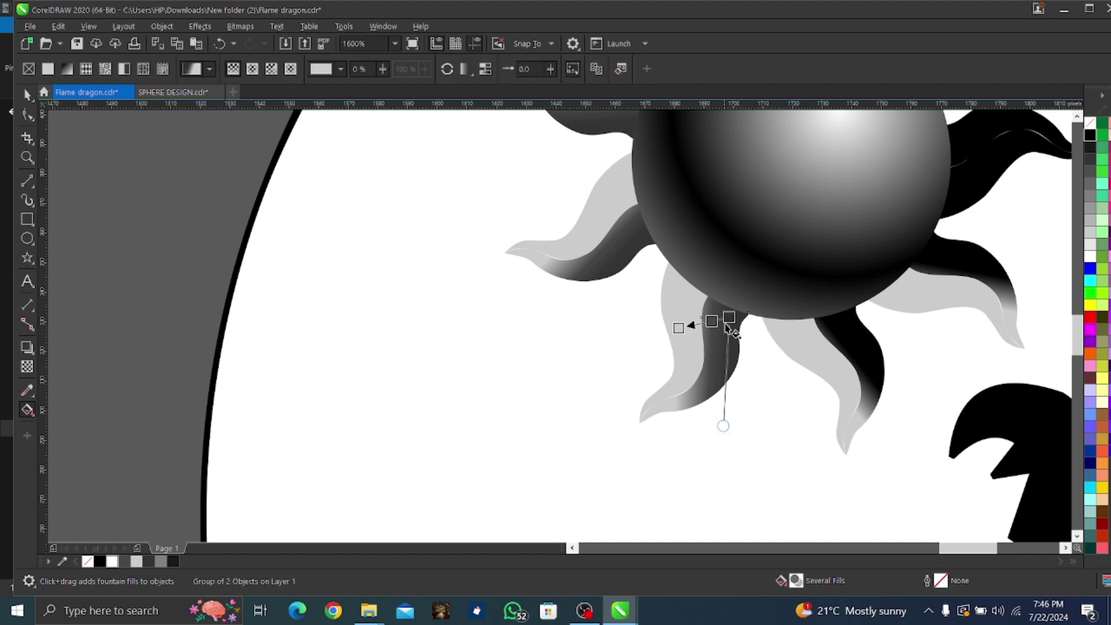
pyautogui.click(729, 318)
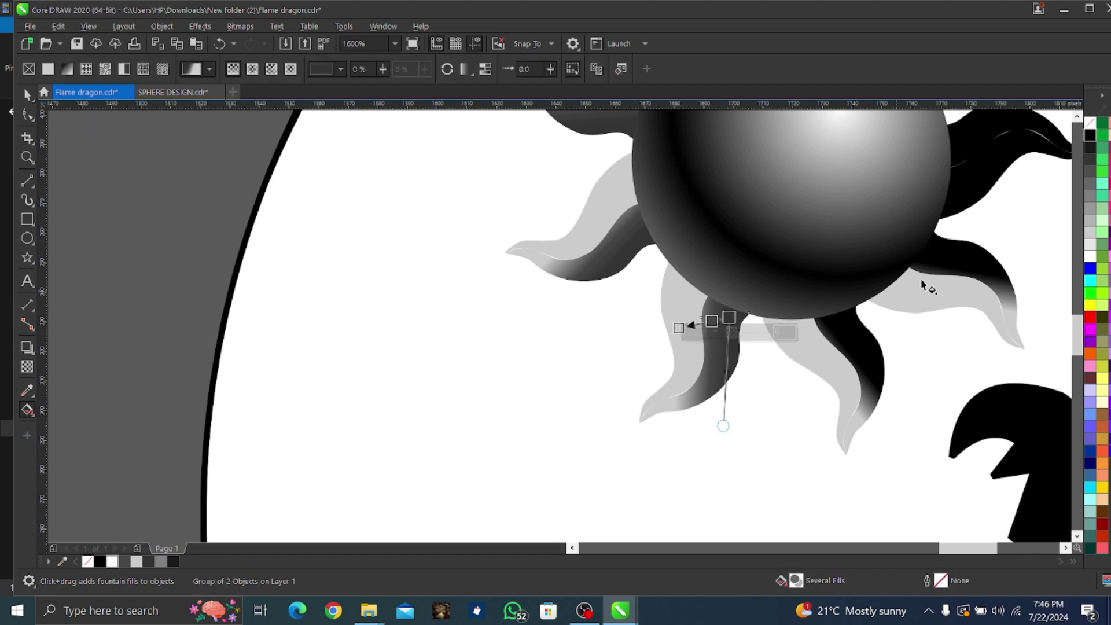
pyautogui.click(1090, 136)
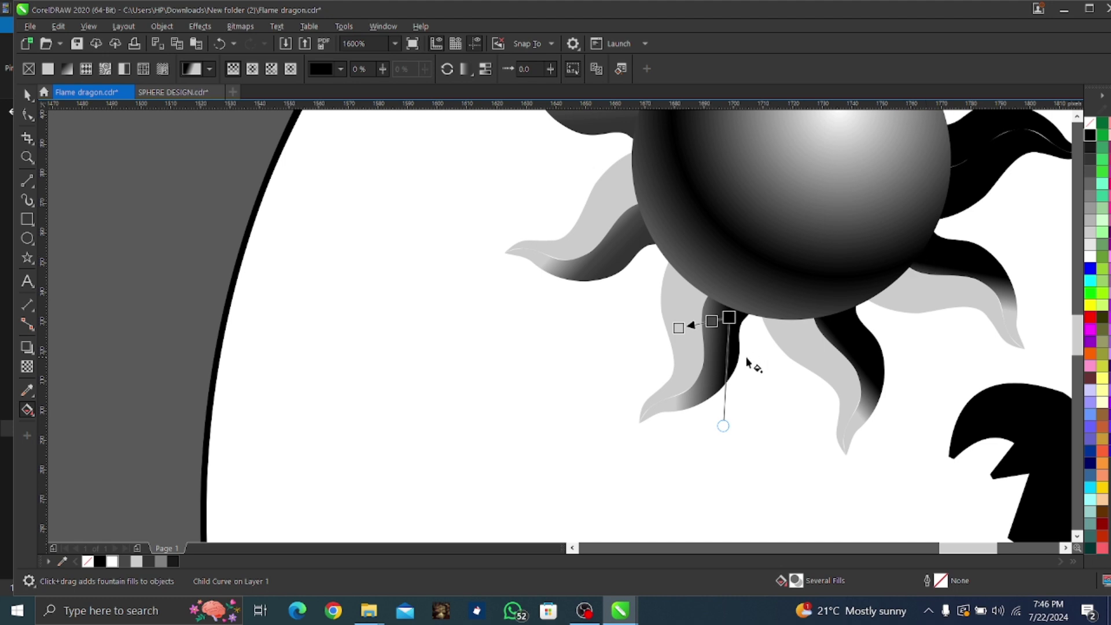
pyautogui.click(712, 322)
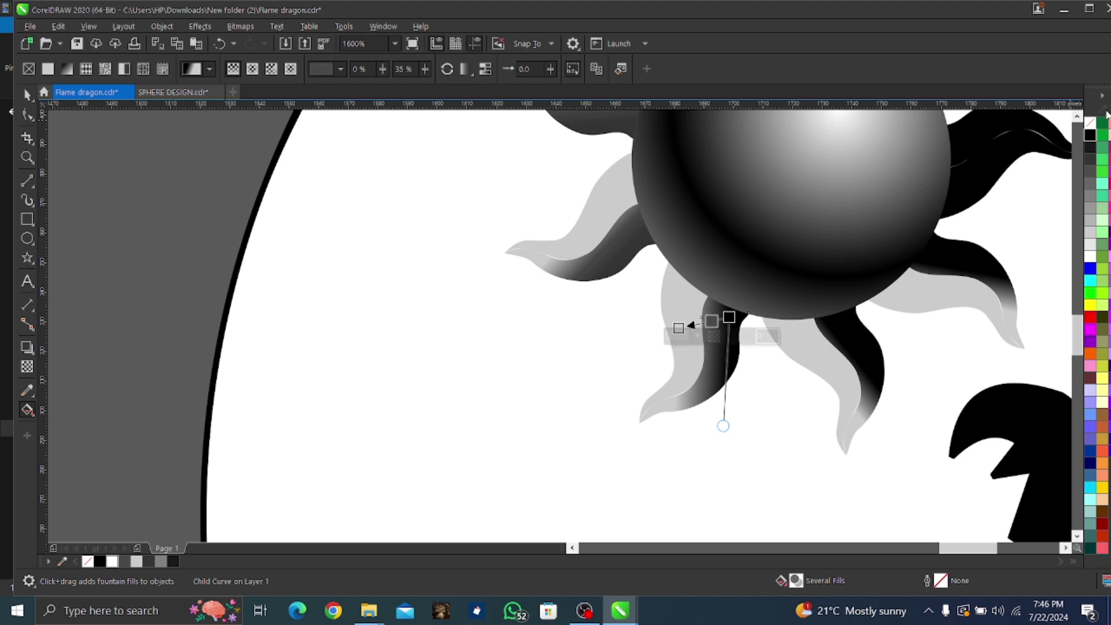
pyautogui.click(1090, 136)
# Recolour the two dark gradient stops of the sun's lower-left side flame black.
pyautogui.scroll(2, 630, 303)
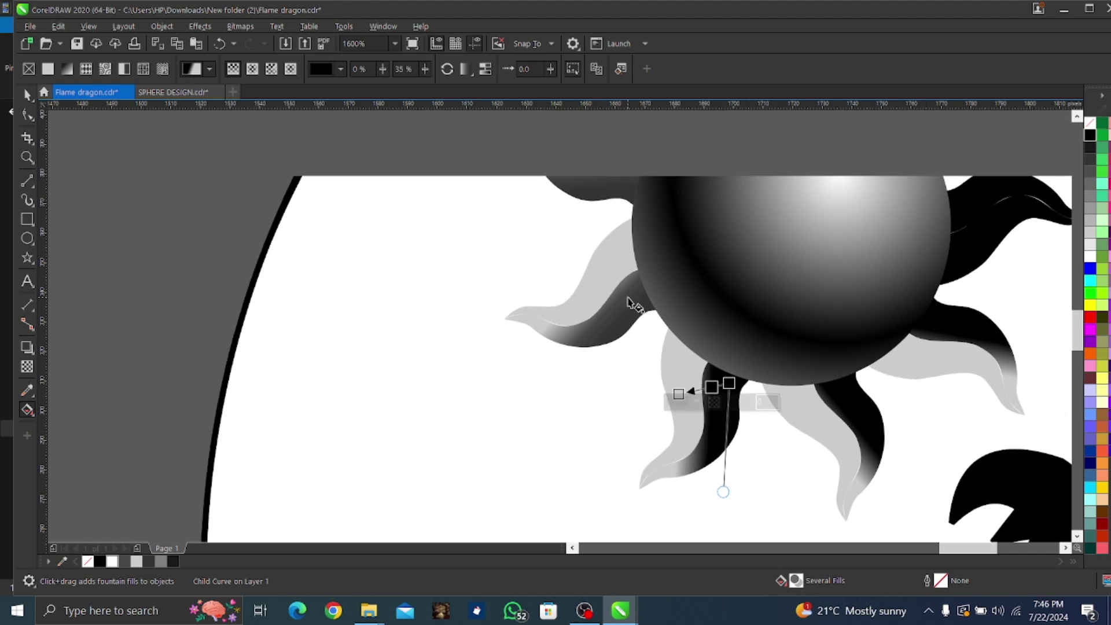
pyautogui.scroll(3, 631, 303)
pyautogui.hscroll(2, 631, 303)
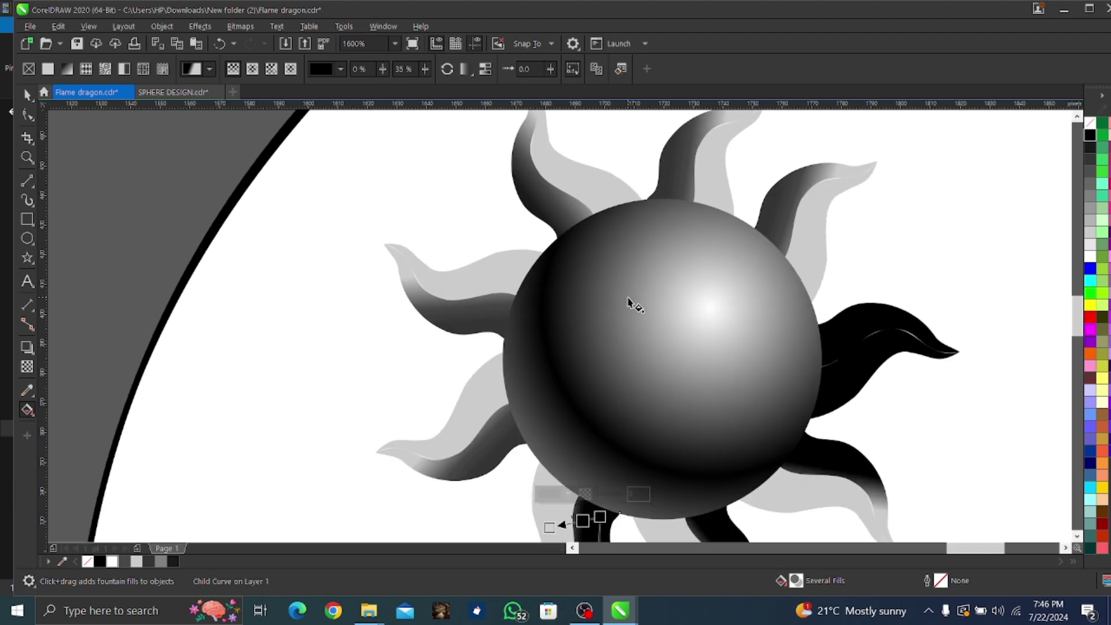
pyautogui.click(485, 475)
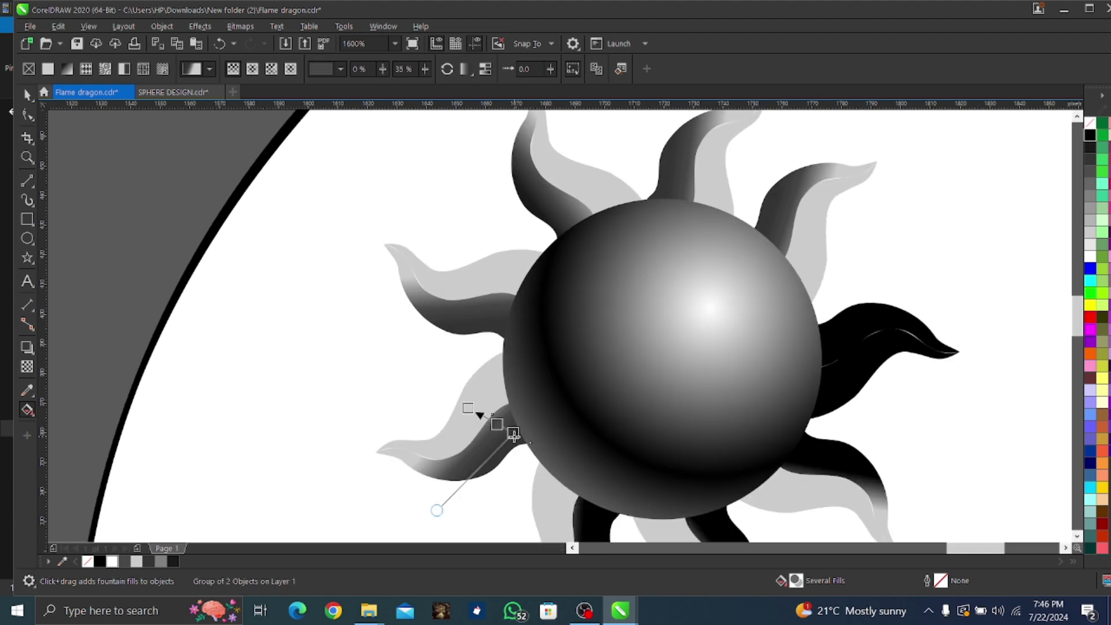
pyautogui.click(1090, 135)
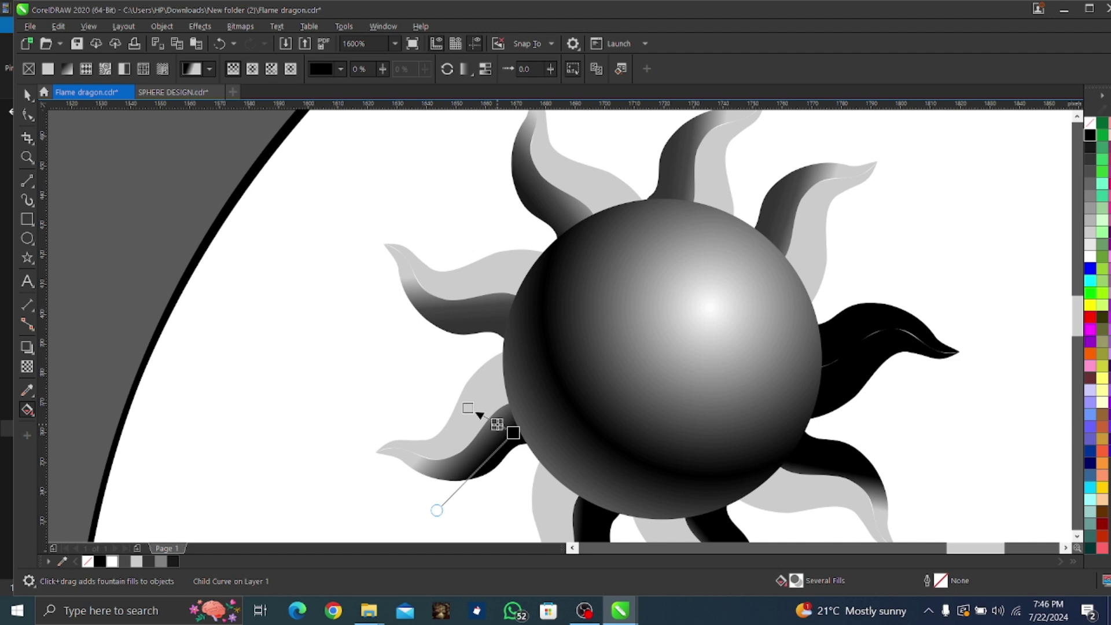
pyautogui.click(497, 424)
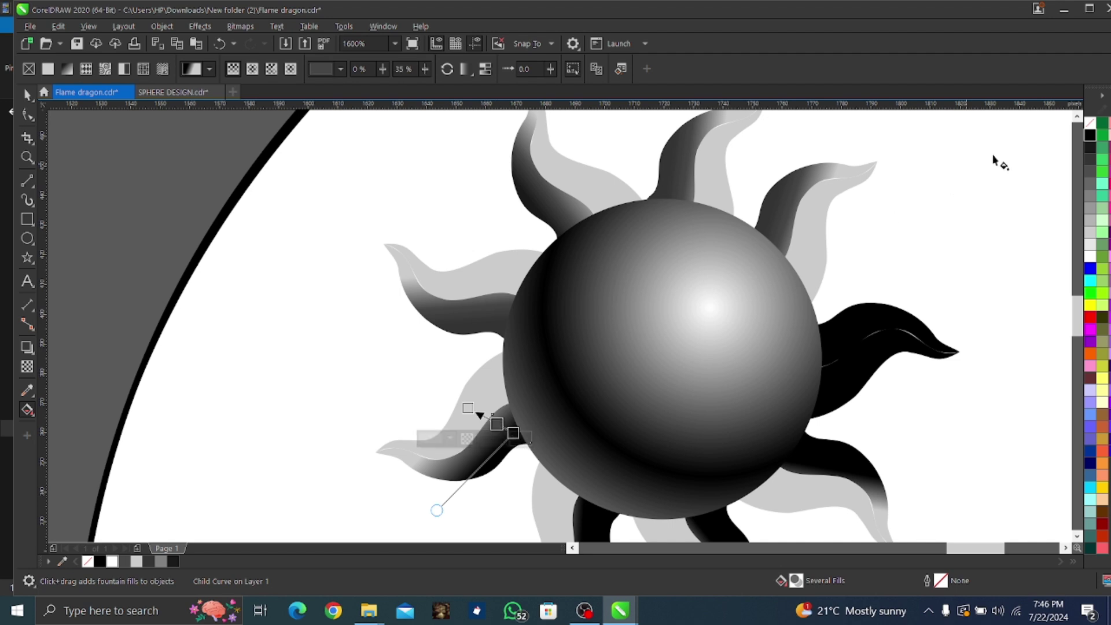
pyautogui.click(1090, 136)
# Turn the start and middle gradient stops of the sun's upper-left side flame black.
pyautogui.click(482, 316)
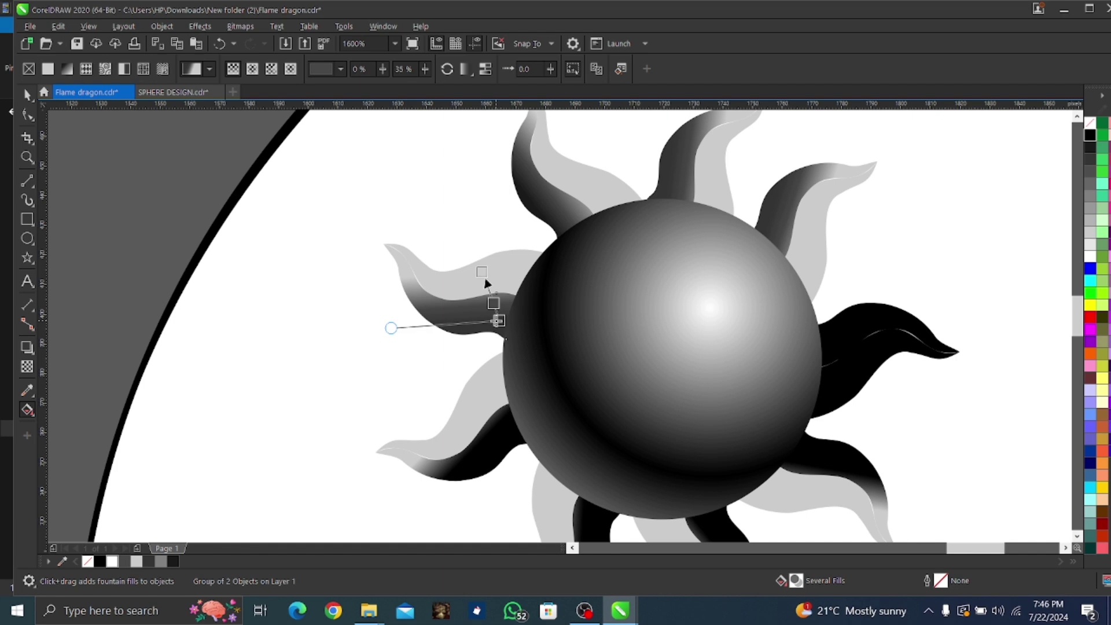
pyautogui.click(497, 321)
pyautogui.click(1090, 138)
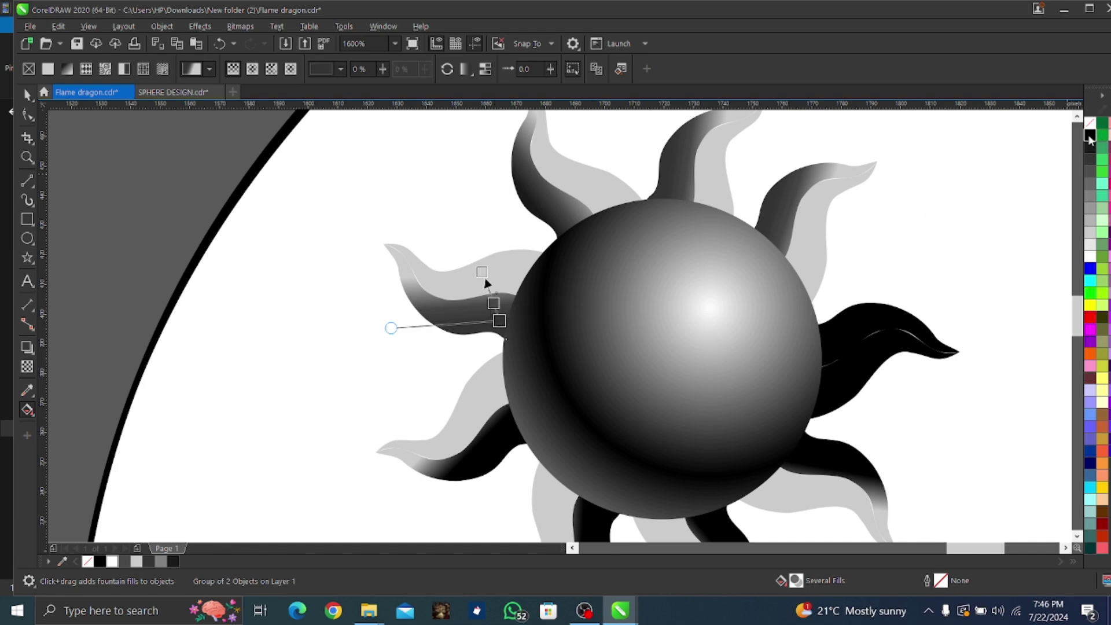
pyautogui.click(495, 301)
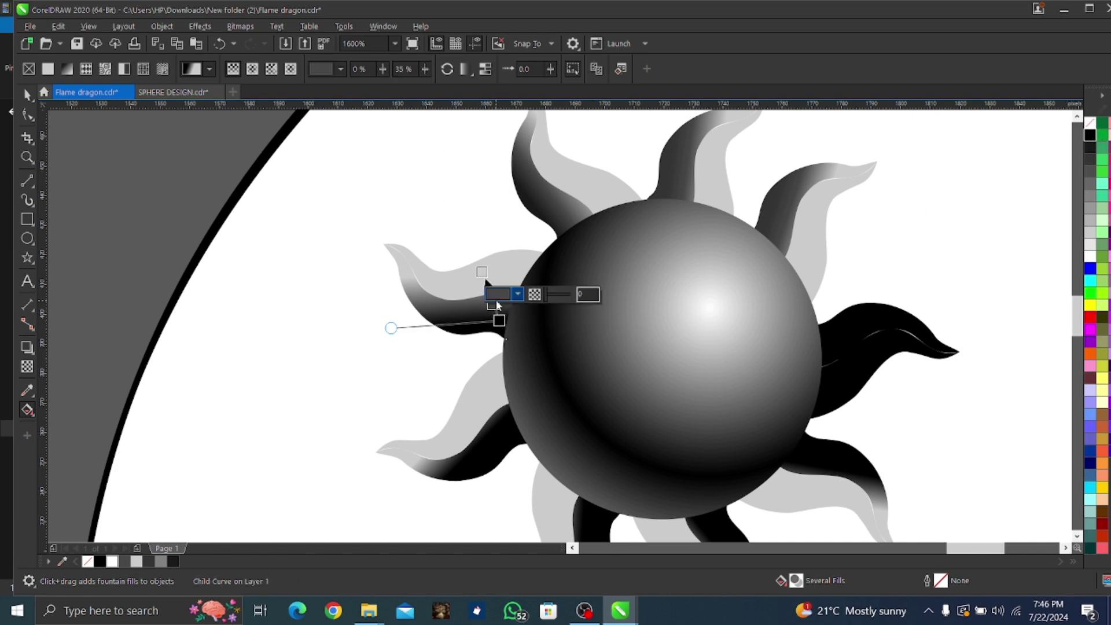
pyautogui.click(1090, 136)
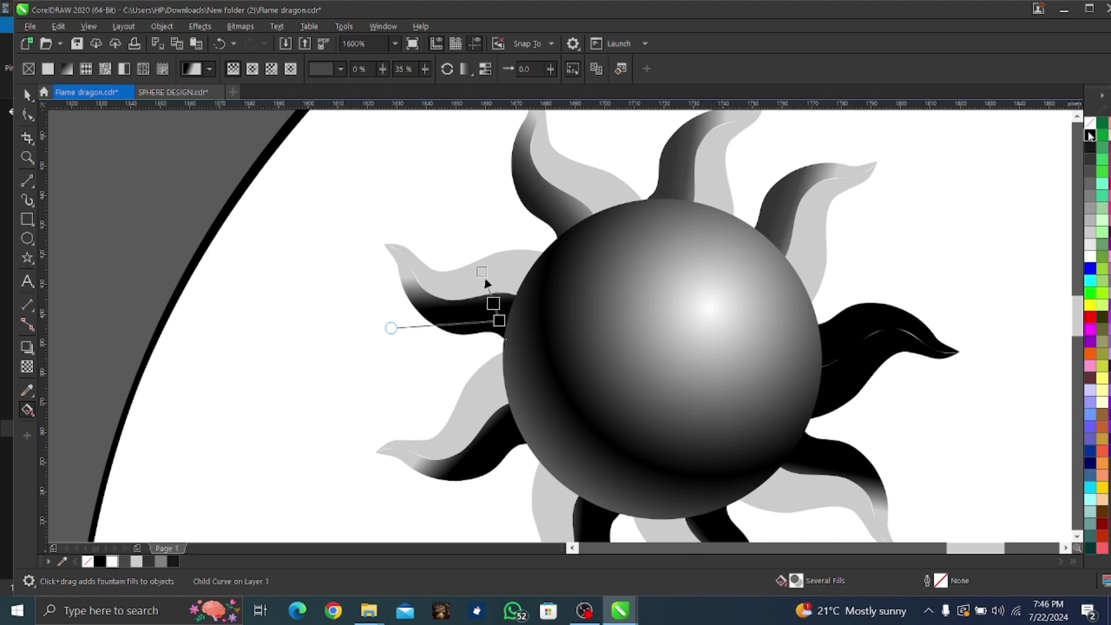
# Make both dark gradient stops of the flame at the sun's top-left black.
pyautogui.click(570, 217)
pyautogui.click(555, 232)
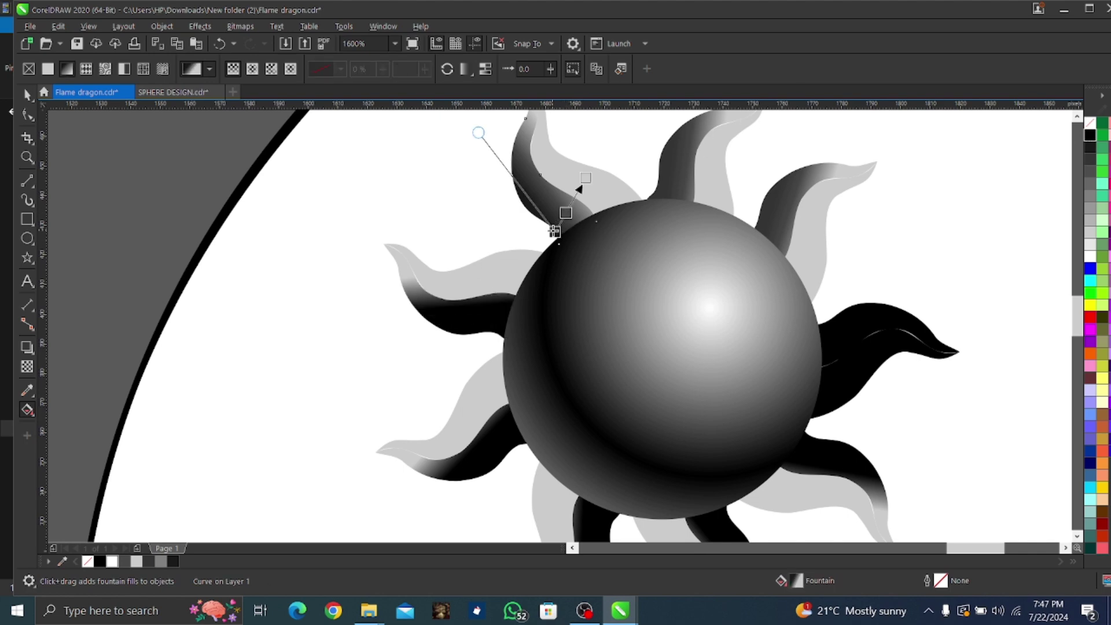
pyautogui.click(554, 231)
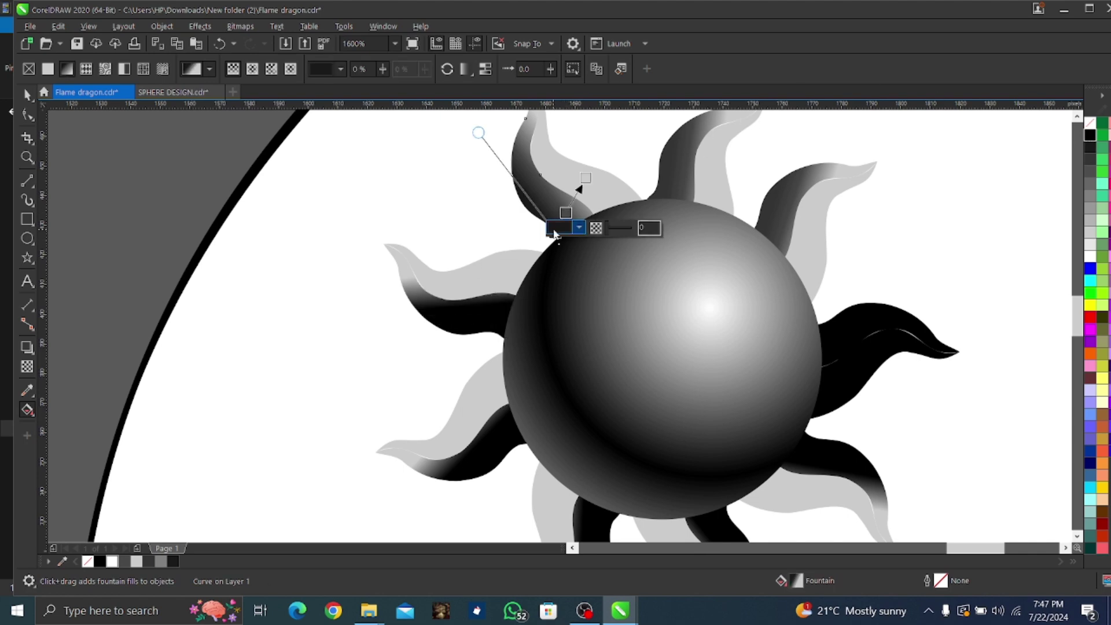
pyautogui.click(1088, 137)
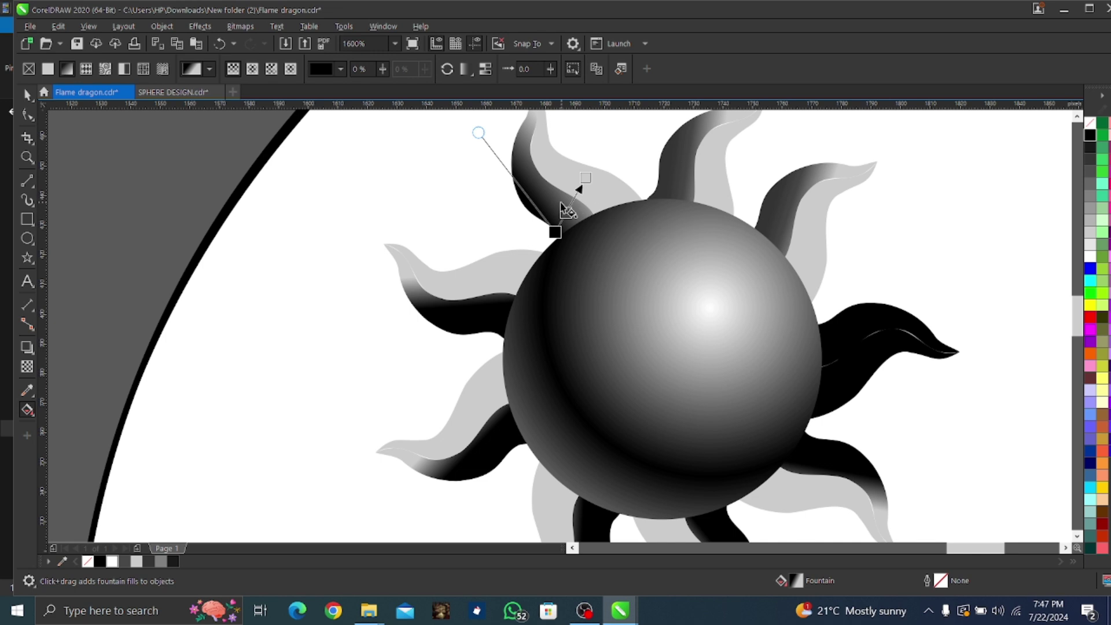
pyautogui.click(565, 213)
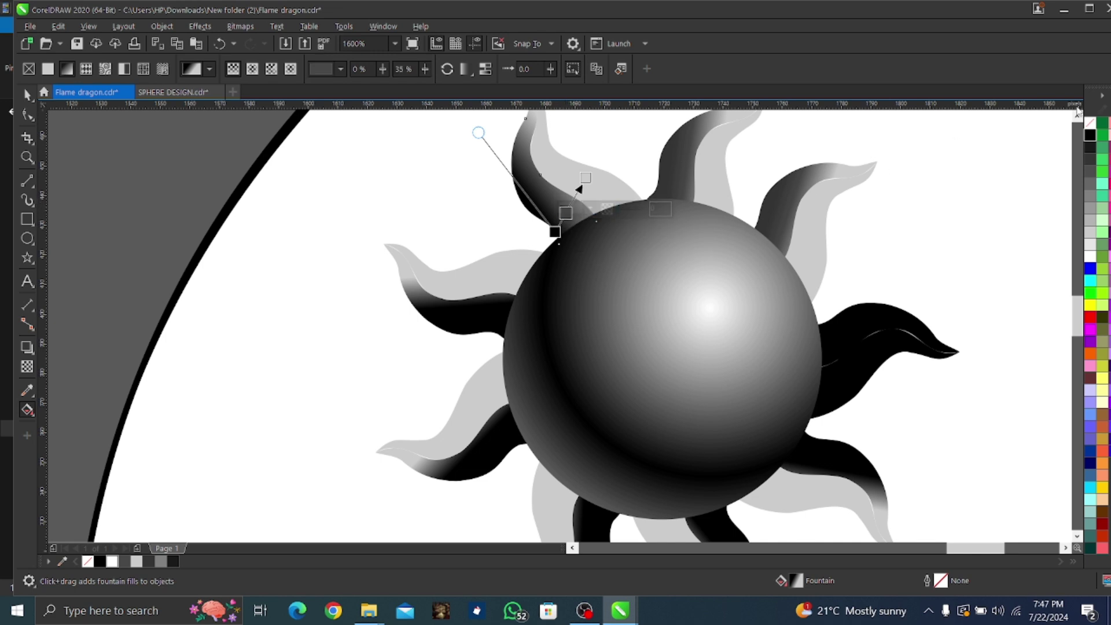
pyautogui.click(1090, 136)
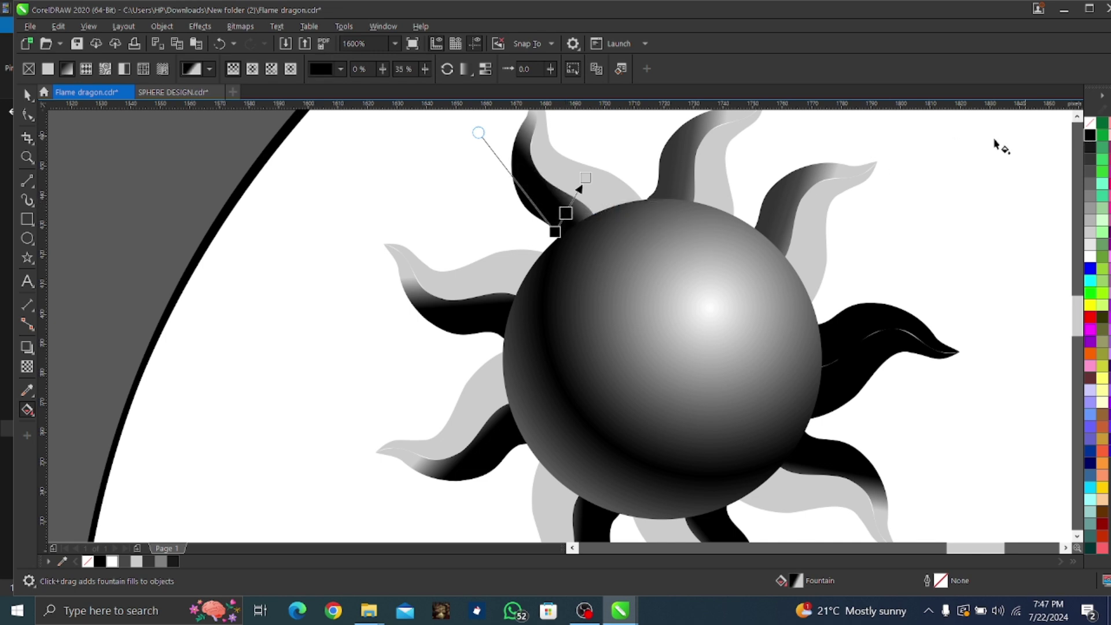
# Set the first and middle gradient stops of the flame at the top of the sun to black.
pyautogui.click(667, 194)
pyautogui.click(666, 195)
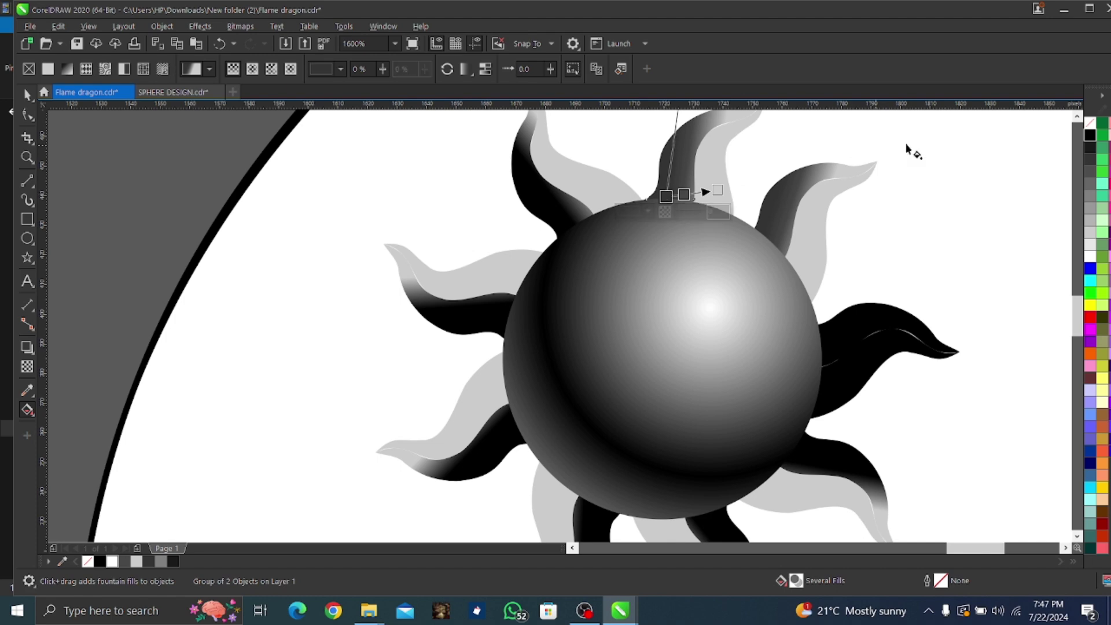
pyautogui.click(1091, 136)
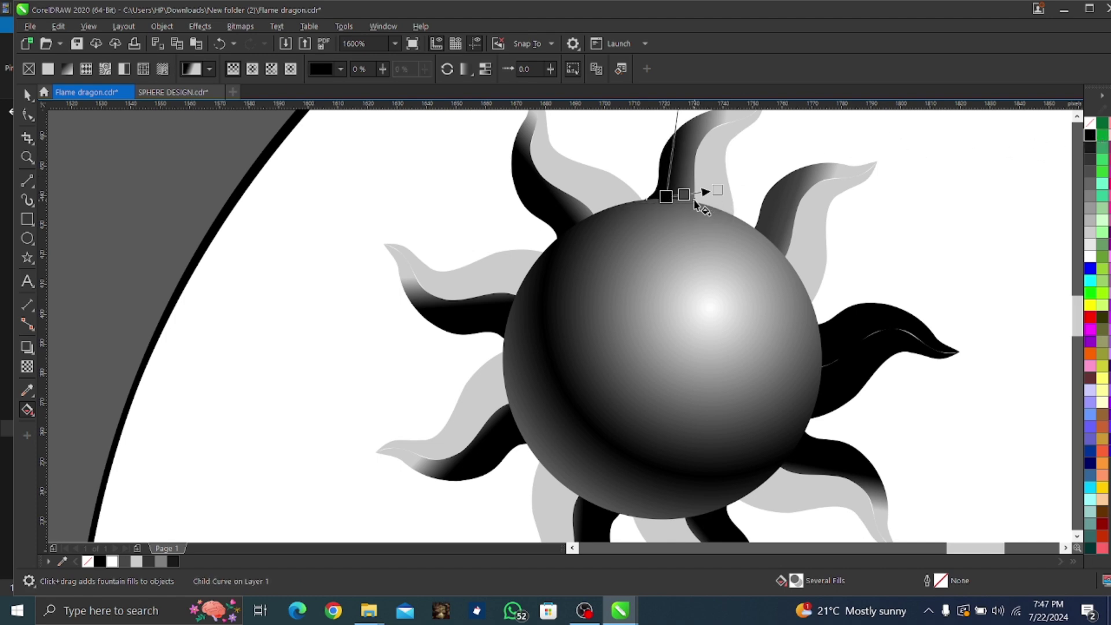
pyautogui.click(697, 193)
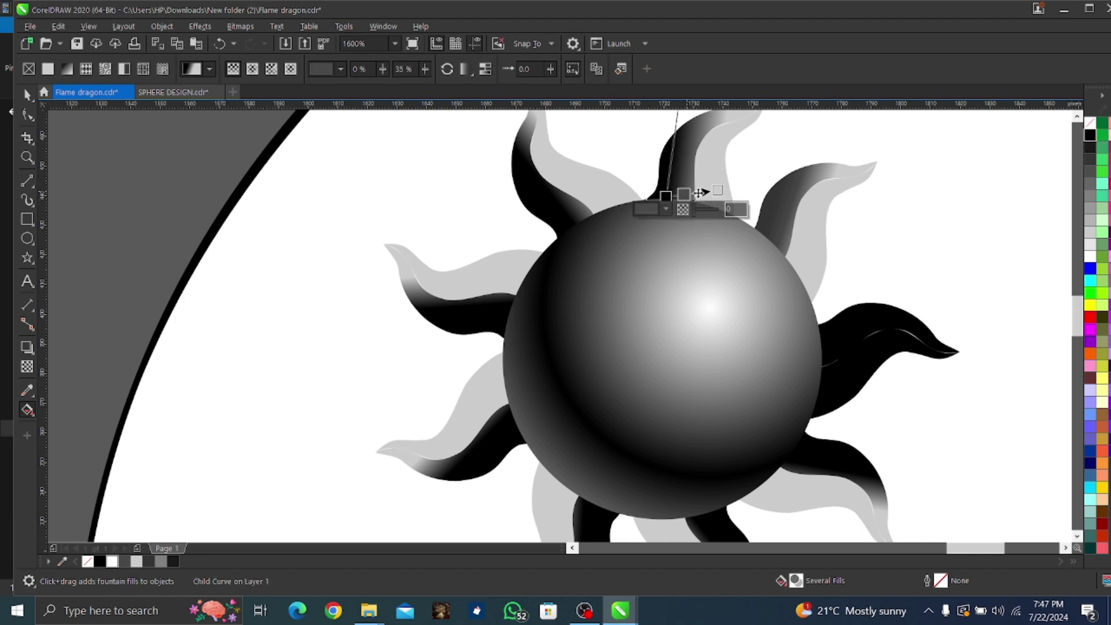
pyautogui.click(1090, 135)
# Change the first and middle gradient stops of the sun's upper-right flame to black.
pyautogui.click(784, 211)
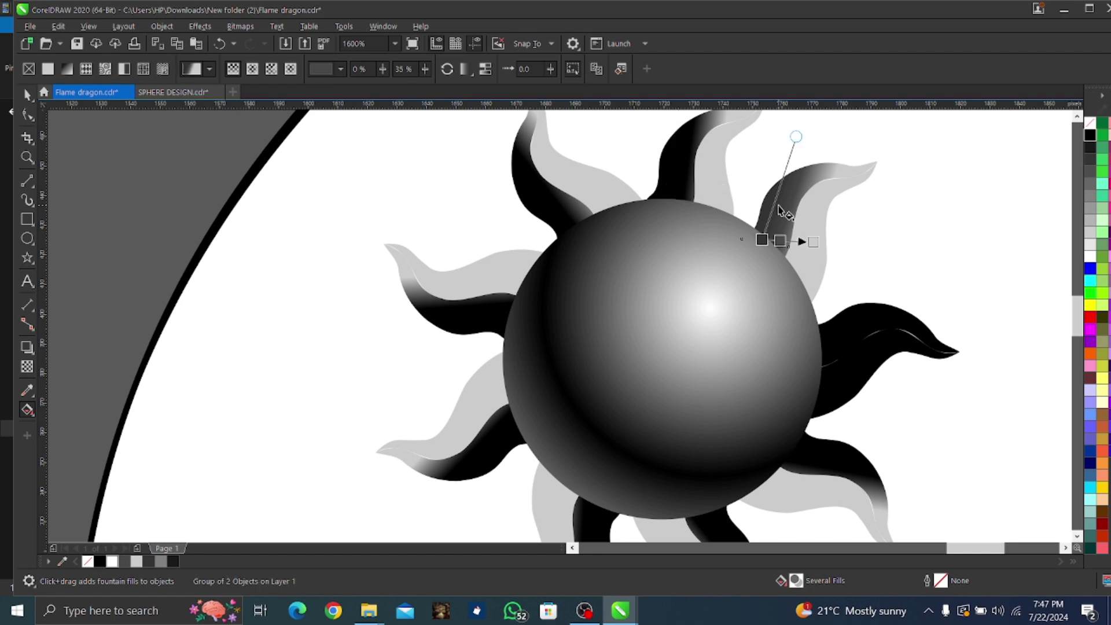
pyautogui.click(762, 239)
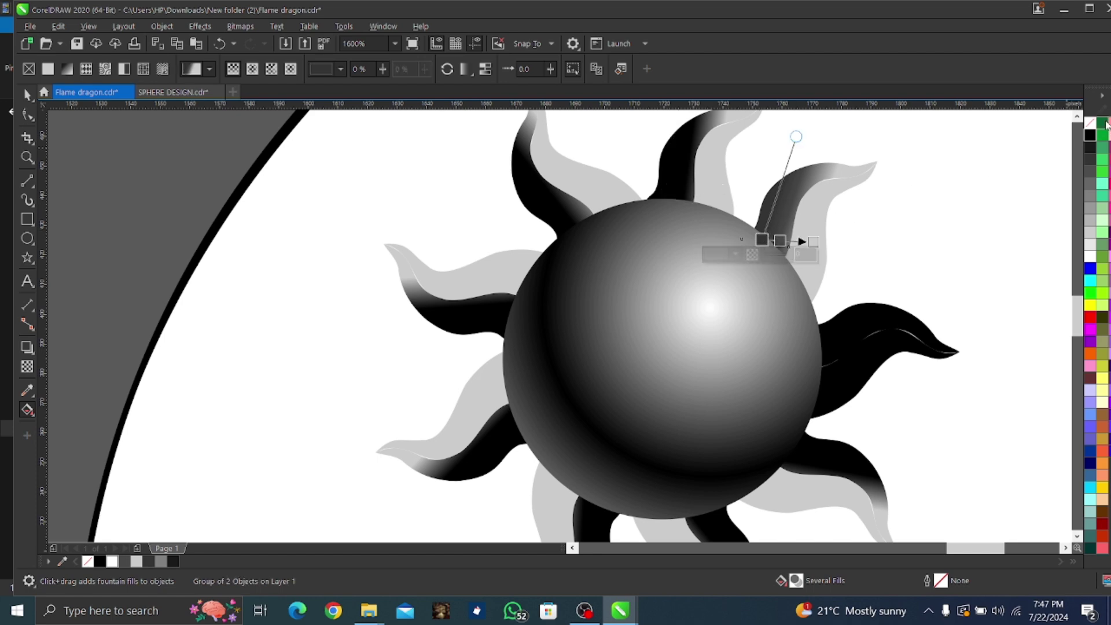
pyautogui.click(1090, 135)
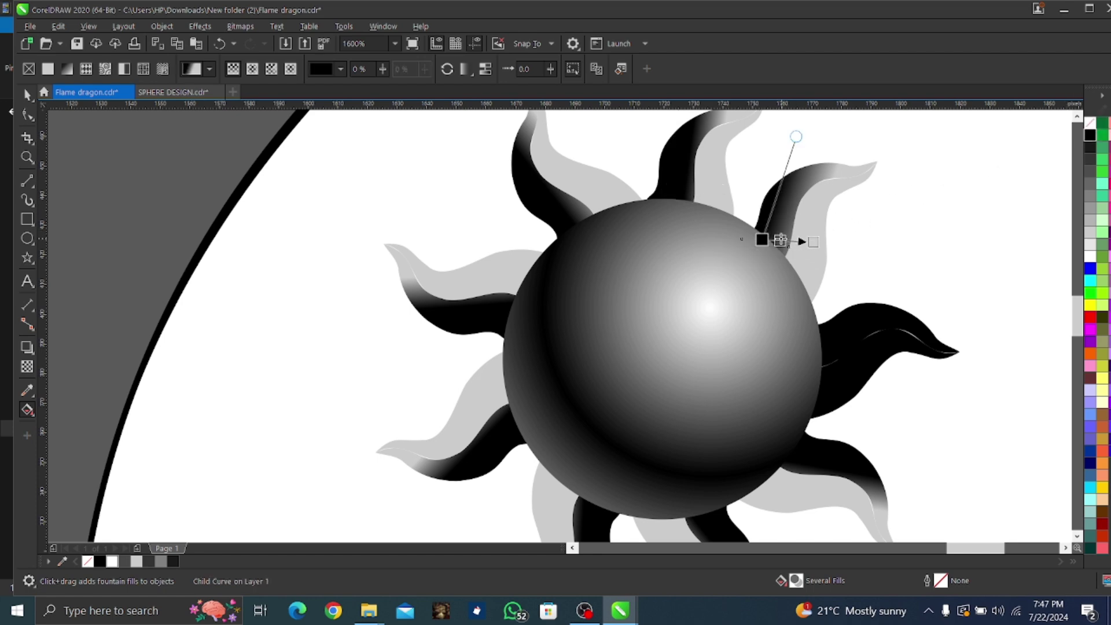
pyautogui.doubleClick(780, 240)
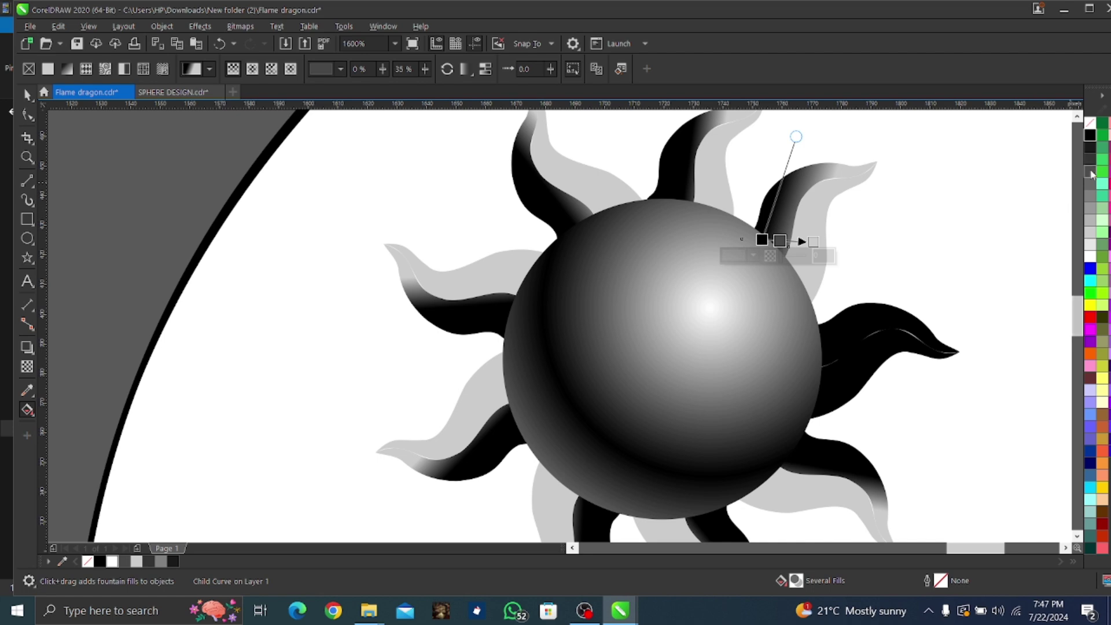
pyautogui.click(1091, 135)
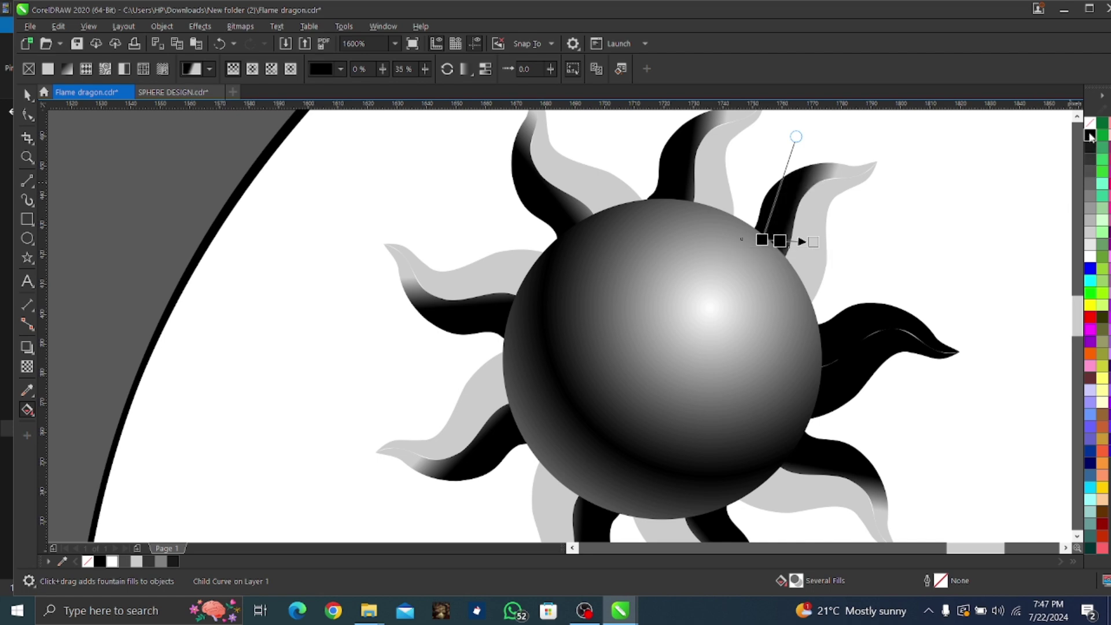
pyautogui.scroll(-3, 809, 242)
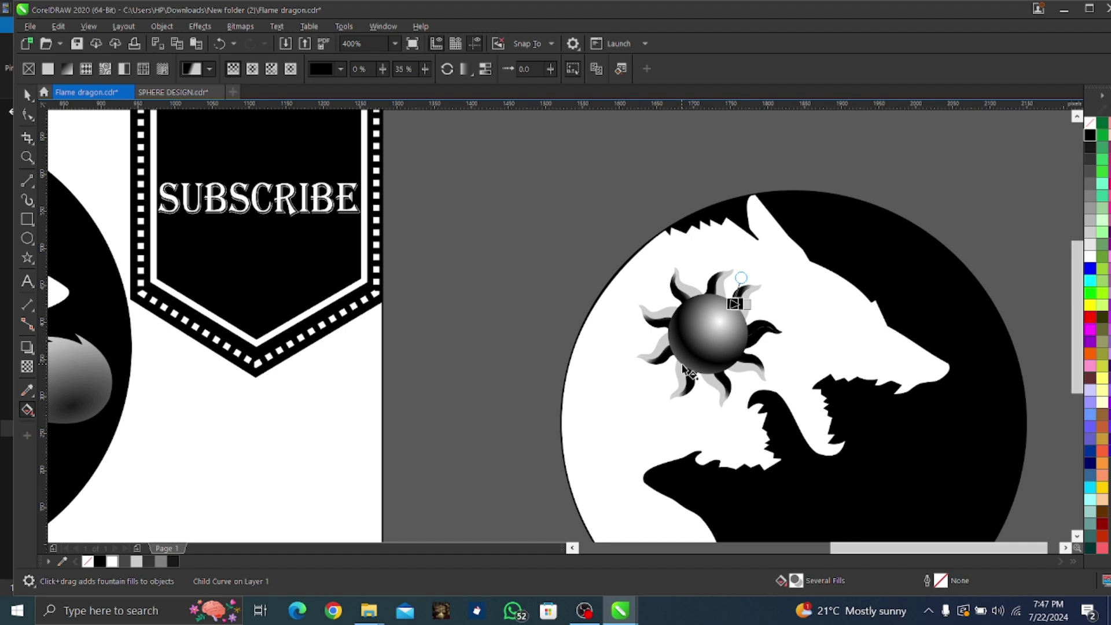
# Ungroup the solid black flame on the sun's right side and fill its lower half with light grey #B3B3B3.
pyautogui.scroll(1, 763, 335)
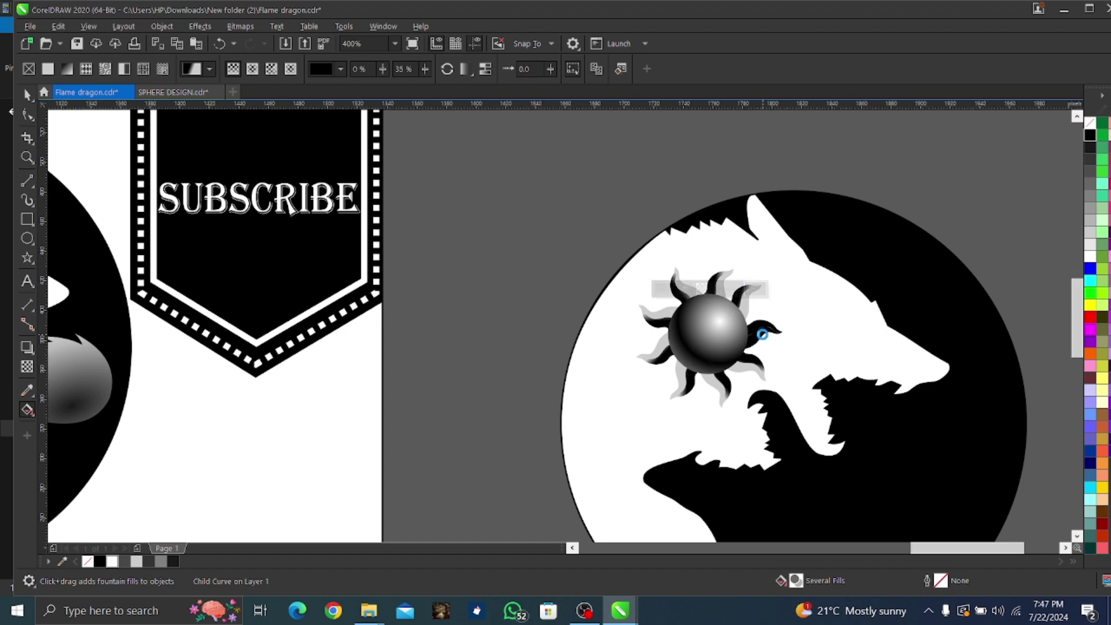
pyautogui.scroll(1, 763, 334)
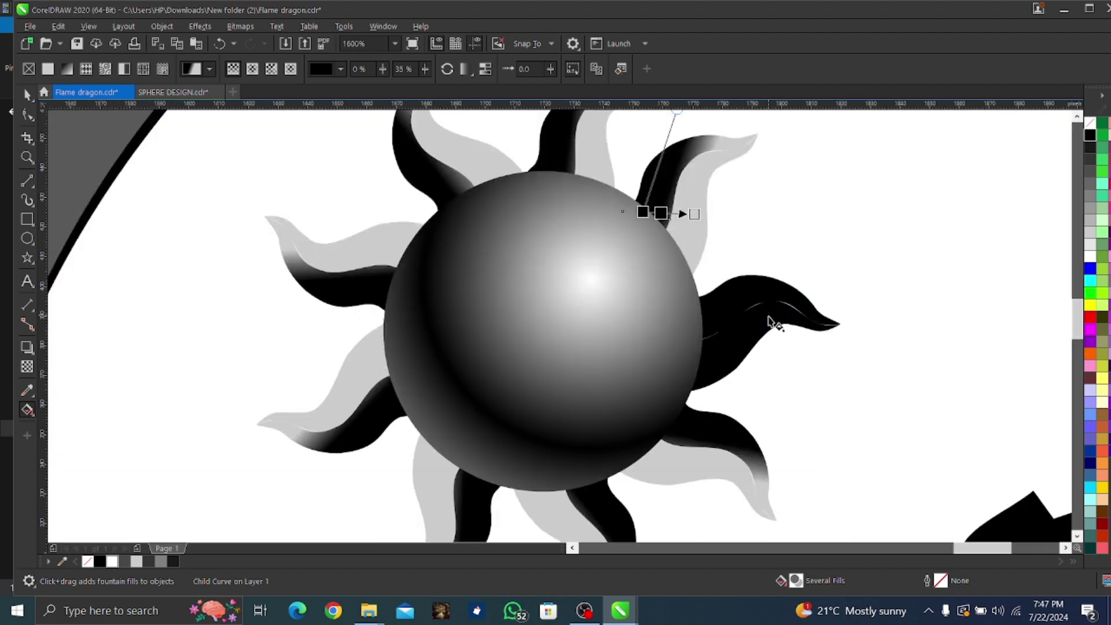
pyautogui.press('space')
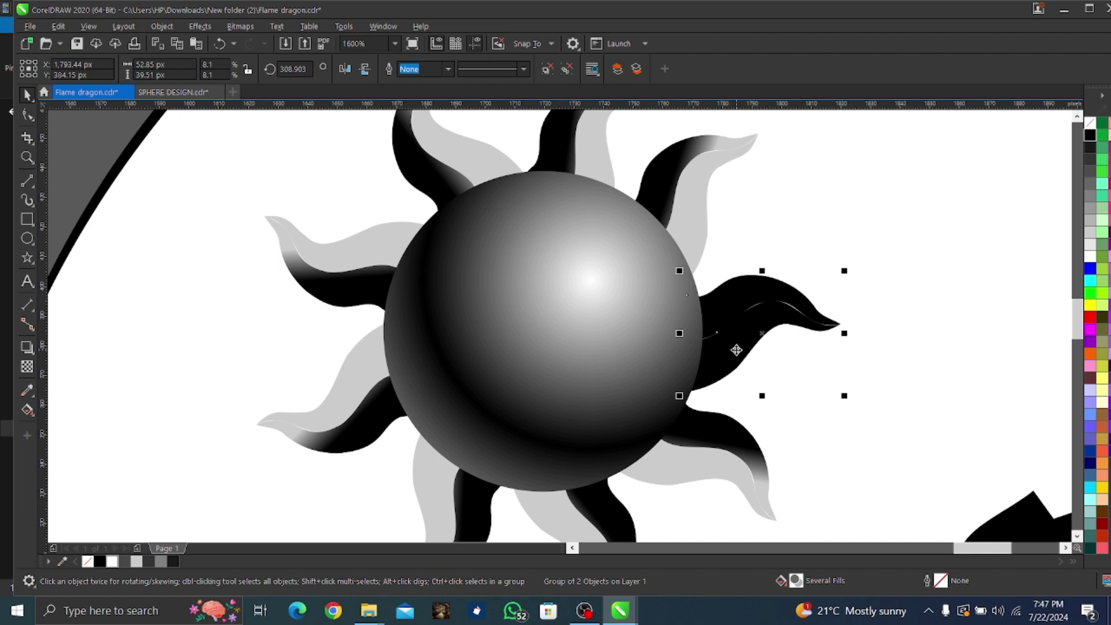
pyautogui.click(1087, 235)
pyautogui.hotkey('ctrl', 'z')
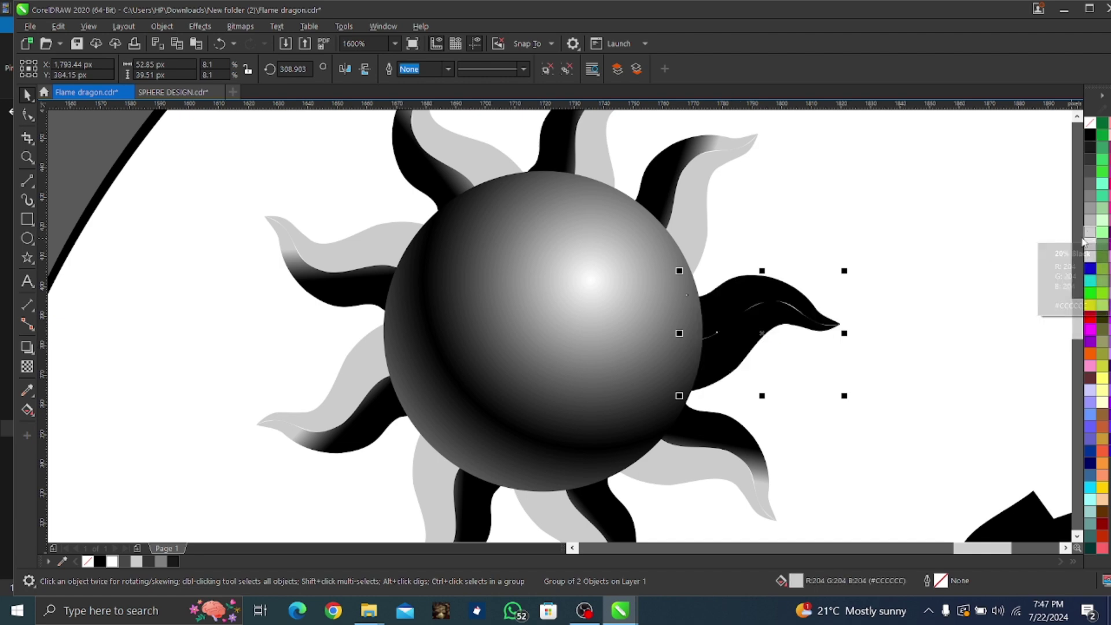
pyautogui.hotkey('ctrl', 'u')
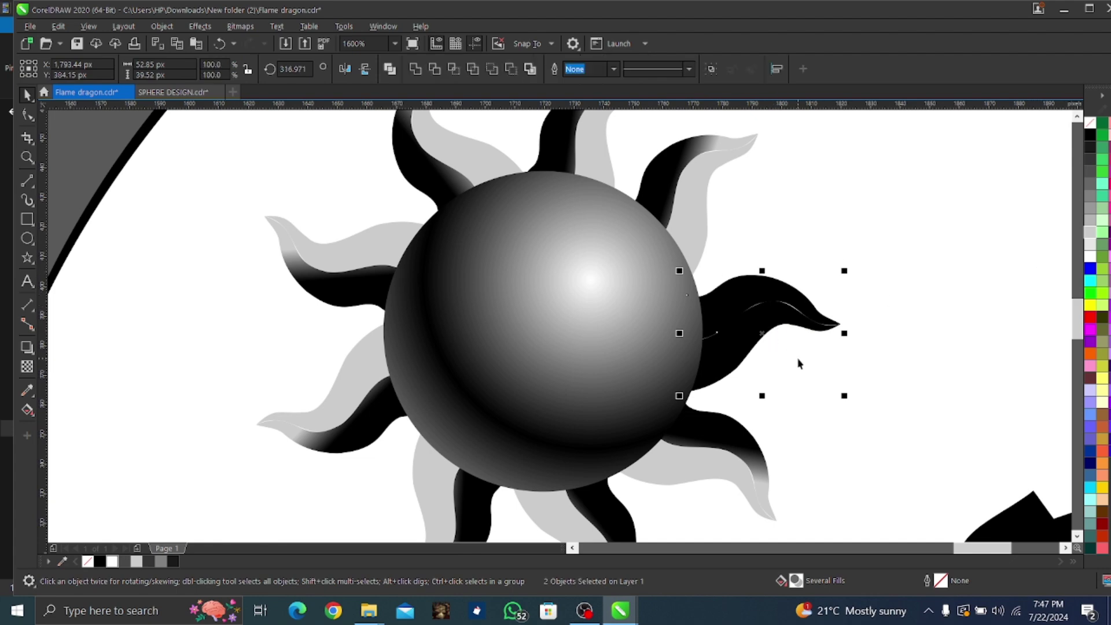
pyautogui.click(858, 419)
pyautogui.click(749, 345)
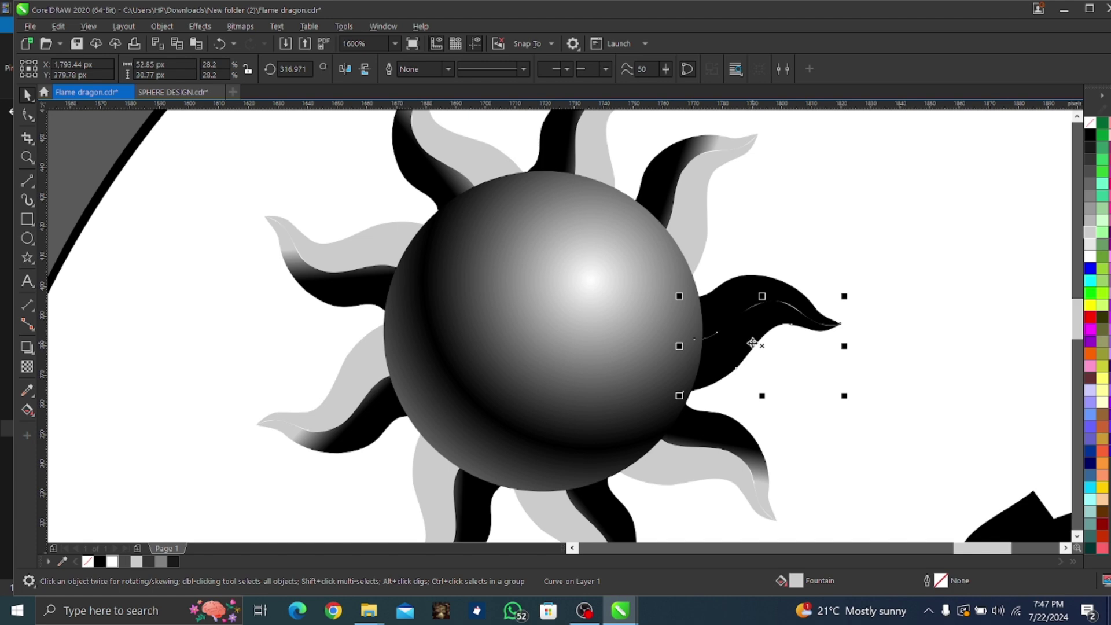
pyautogui.click(1091, 224)
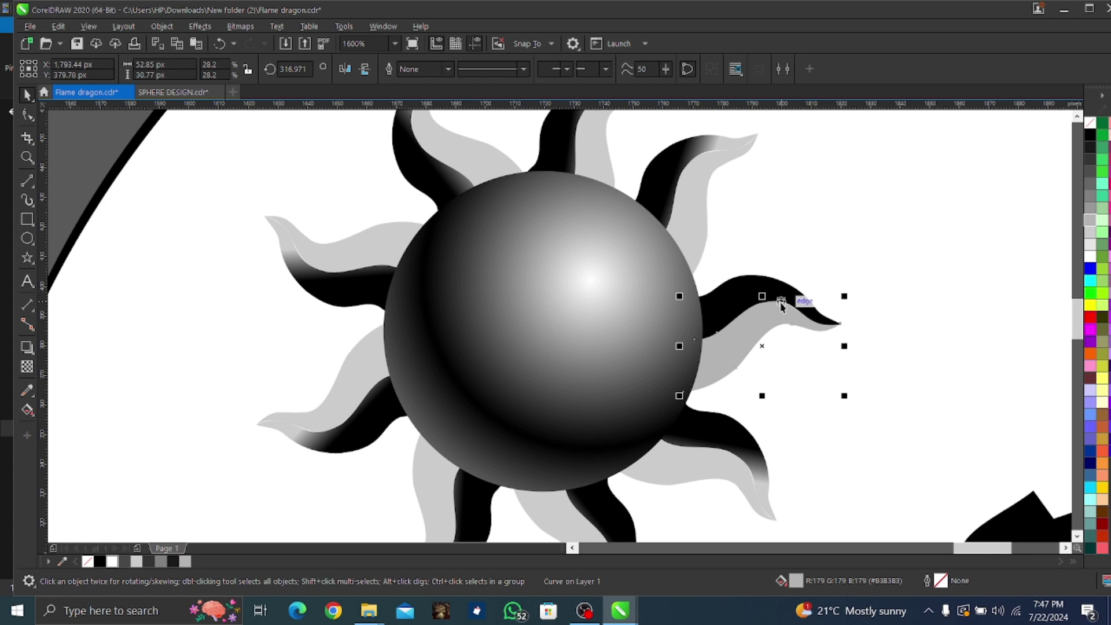
# Apply a black-to-light-grey fountain fill across the upper half of the sun's right flame and tilt its angle.
pyautogui.click(730, 298)
pyautogui.press('F10')
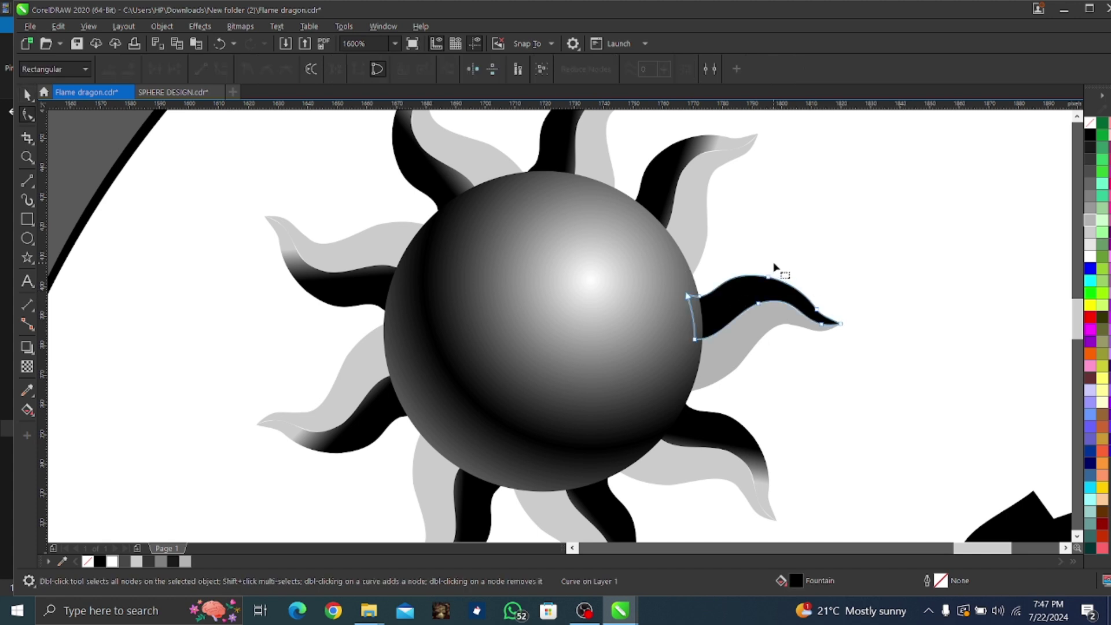
pyautogui.press('space')
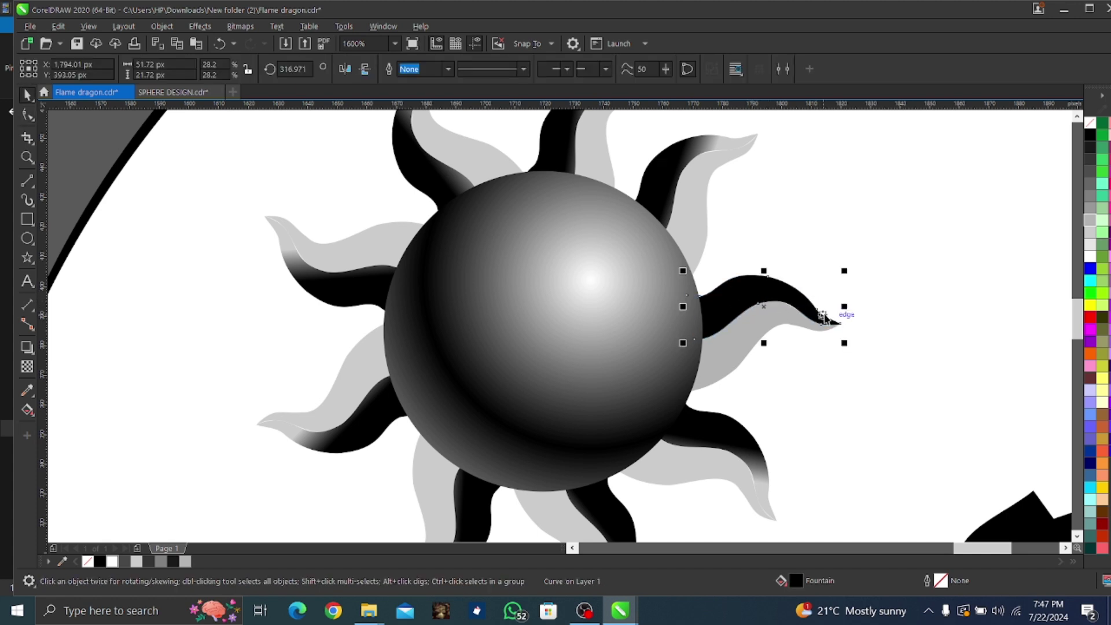
pyautogui.click(27, 410)
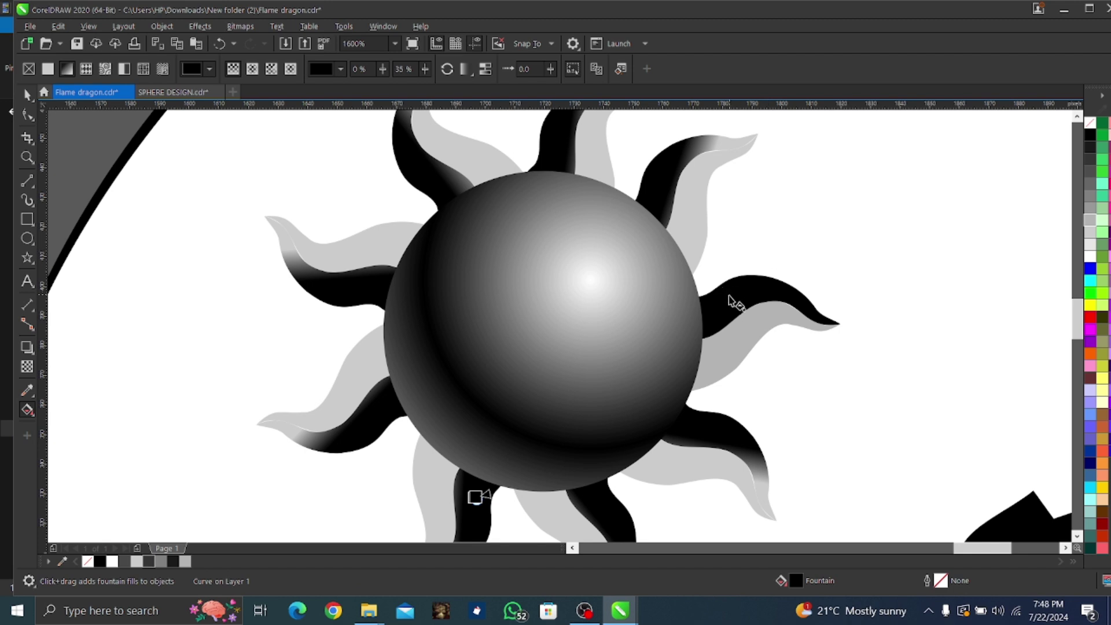
pyautogui.moveTo(733, 295); pyautogui.dragTo(756, 321)
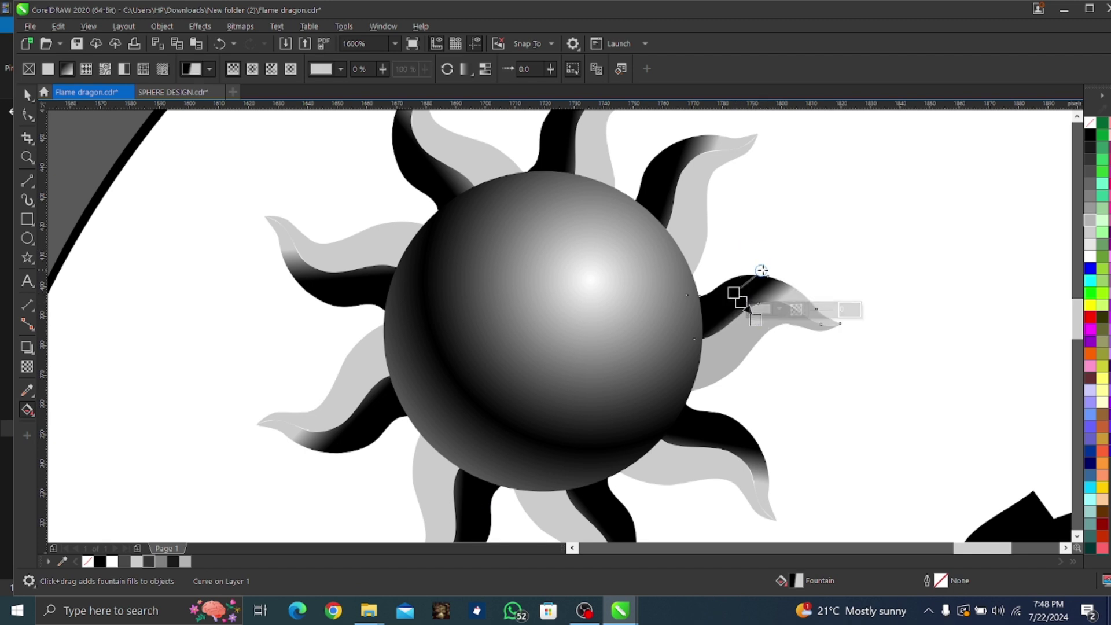
pyautogui.moveTo(762, 270); pyautogui.dragTo(795, 288)
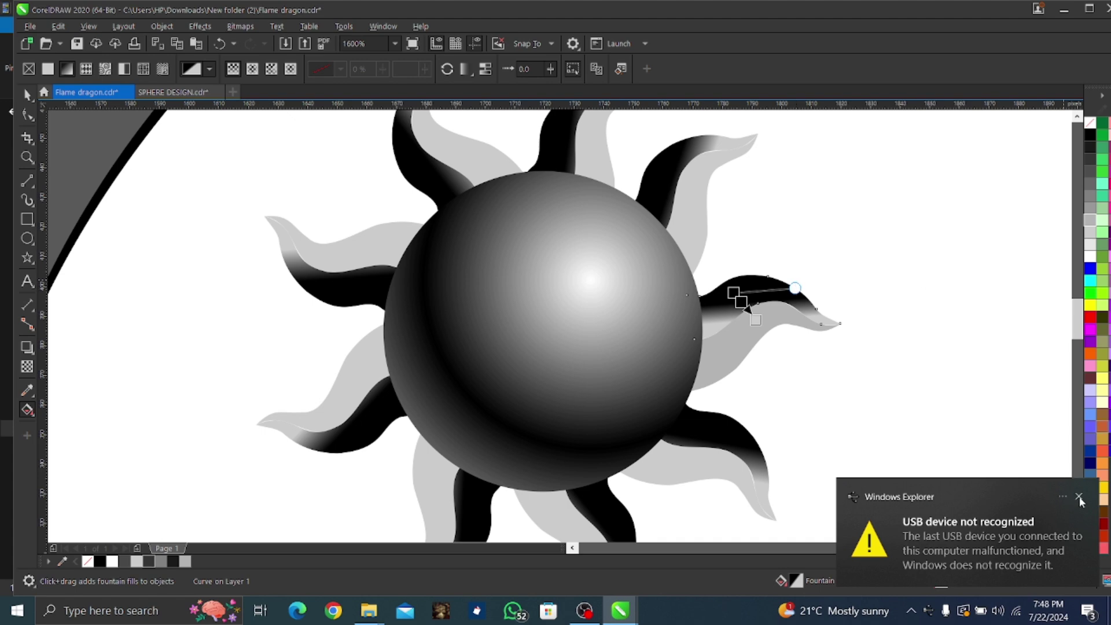
# Extend that flame's gradient so black covers its body and only the tip fades to light grey.
pyautogui.click(743, 304)
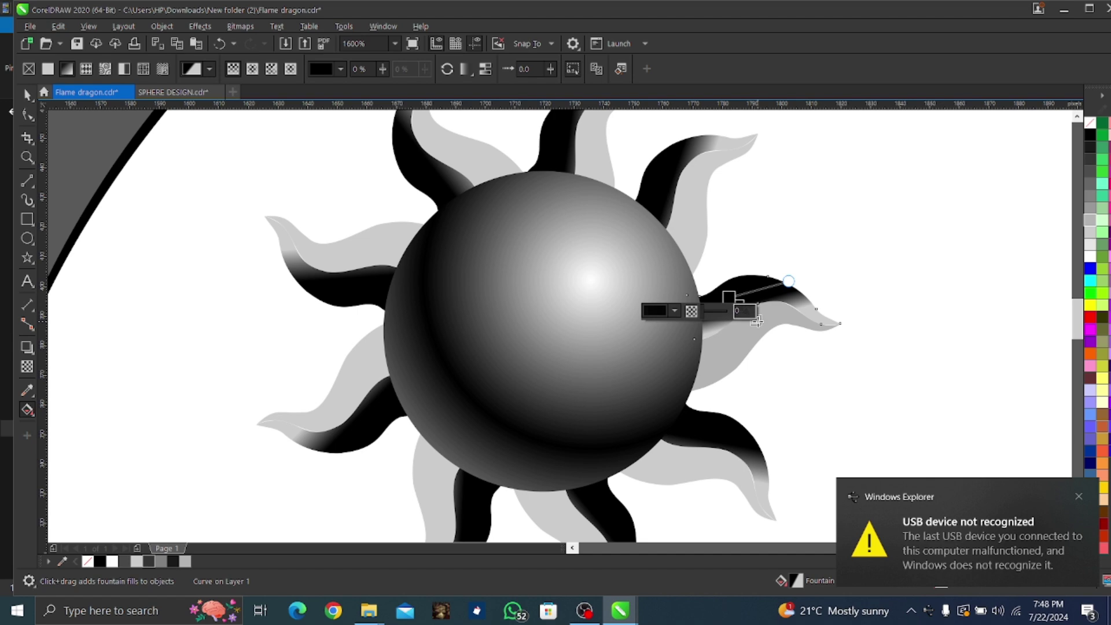
pyautogui.moveTo(757, 321); pyautogui.dragTo(792, 335)
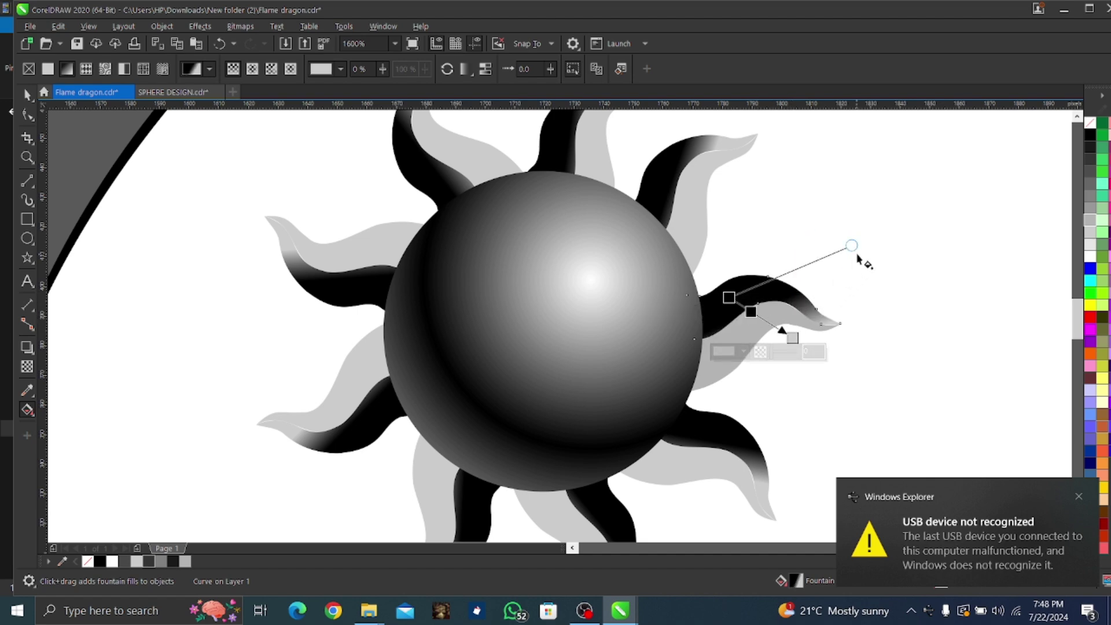
pyautogui.moveTo(851, 245); pyautogui.dragTo(833, 264)
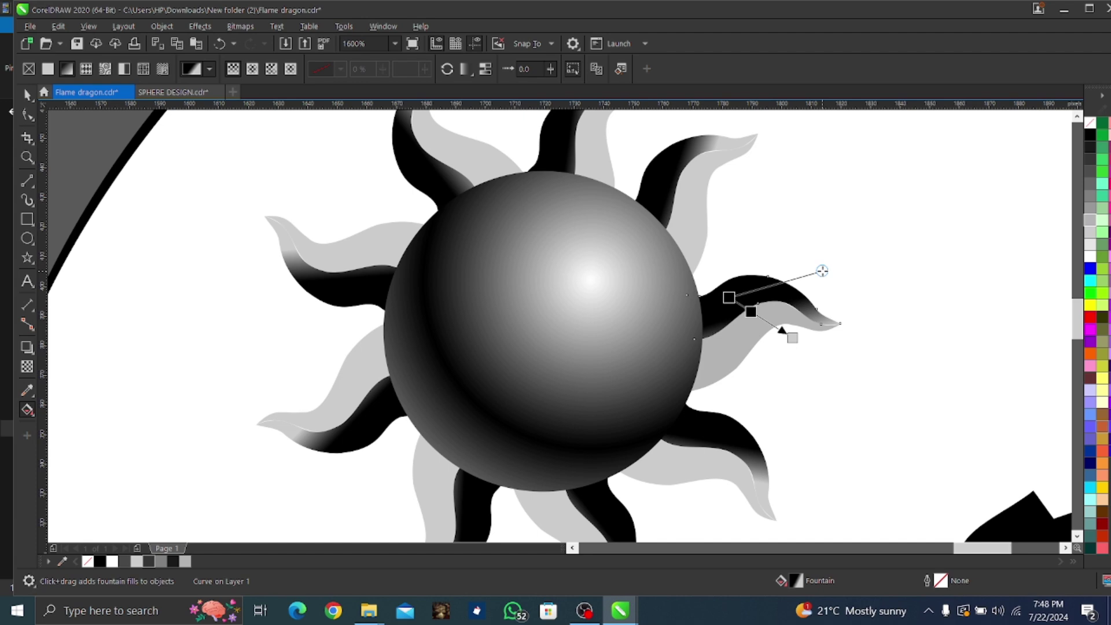
pyautogui.press('space')
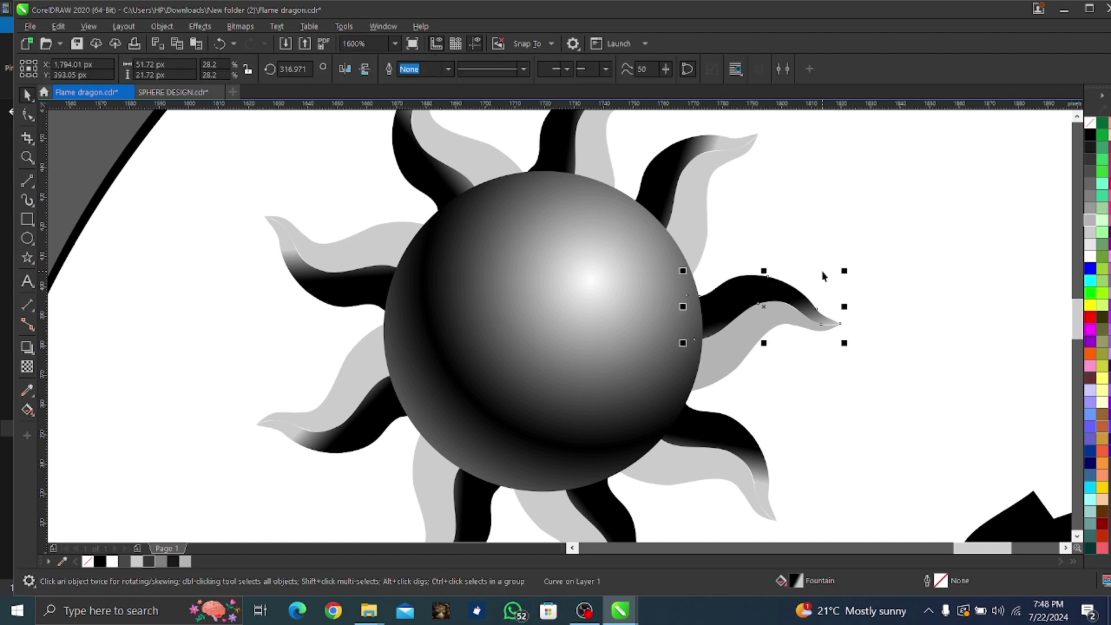
# Duplicate the black eye shape together with its white pupil from the finished wolf emblem on the page.
pyautogui.press('z')
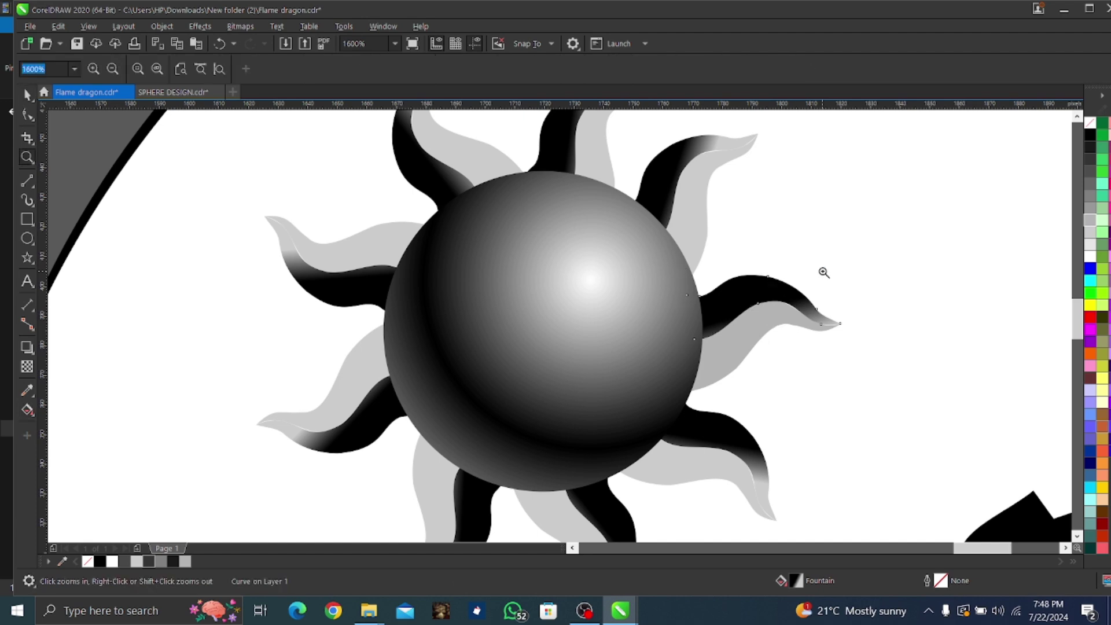
pyautogui.press('F3')
pyautogui.press('F3')
pyautogui.press('F3')
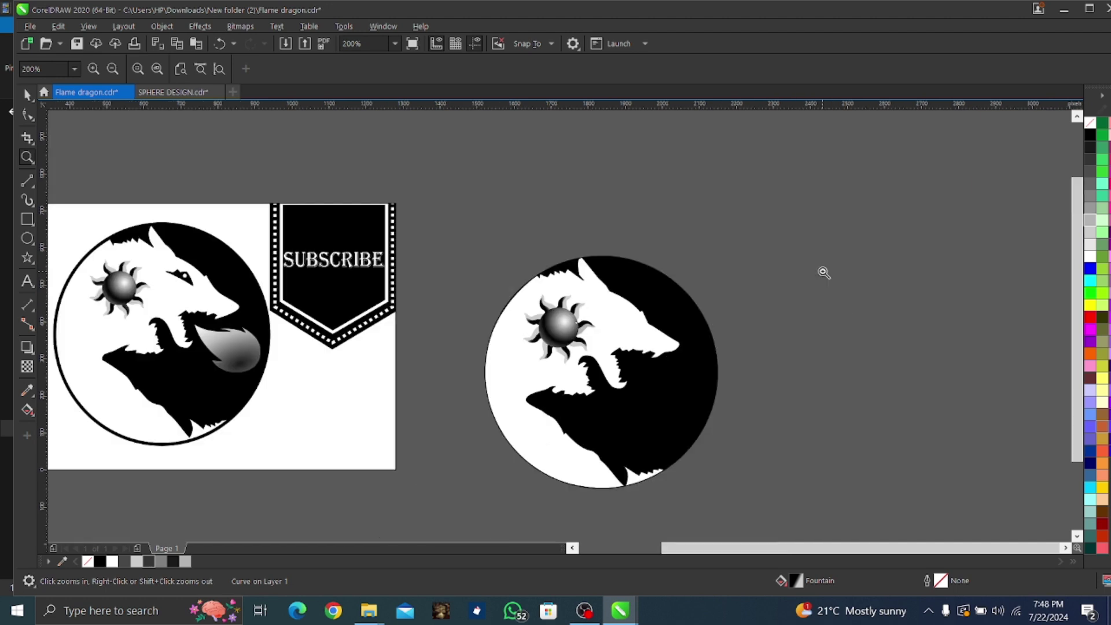
pyautogui.press('space')
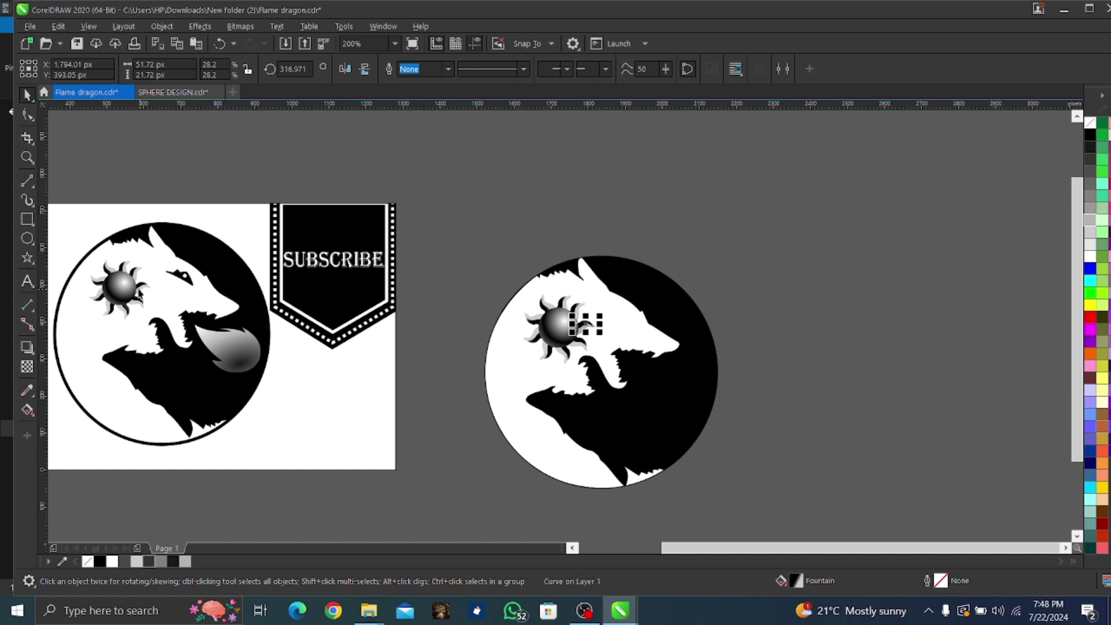
pyautogui.scroll(4, 181, 276)
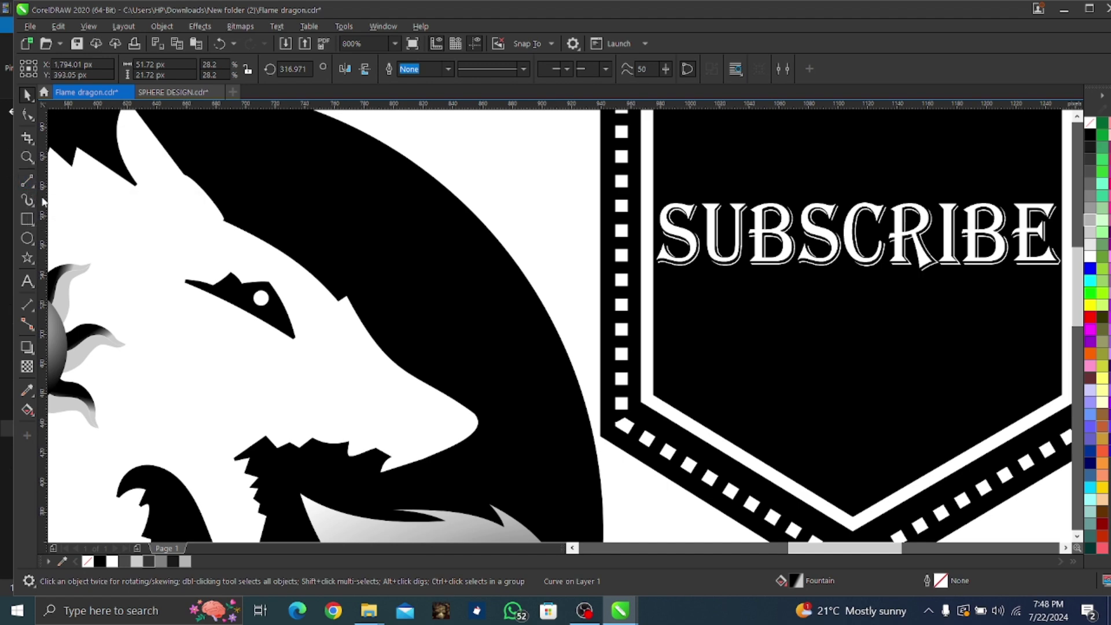
pyautogui.click(229, 288)
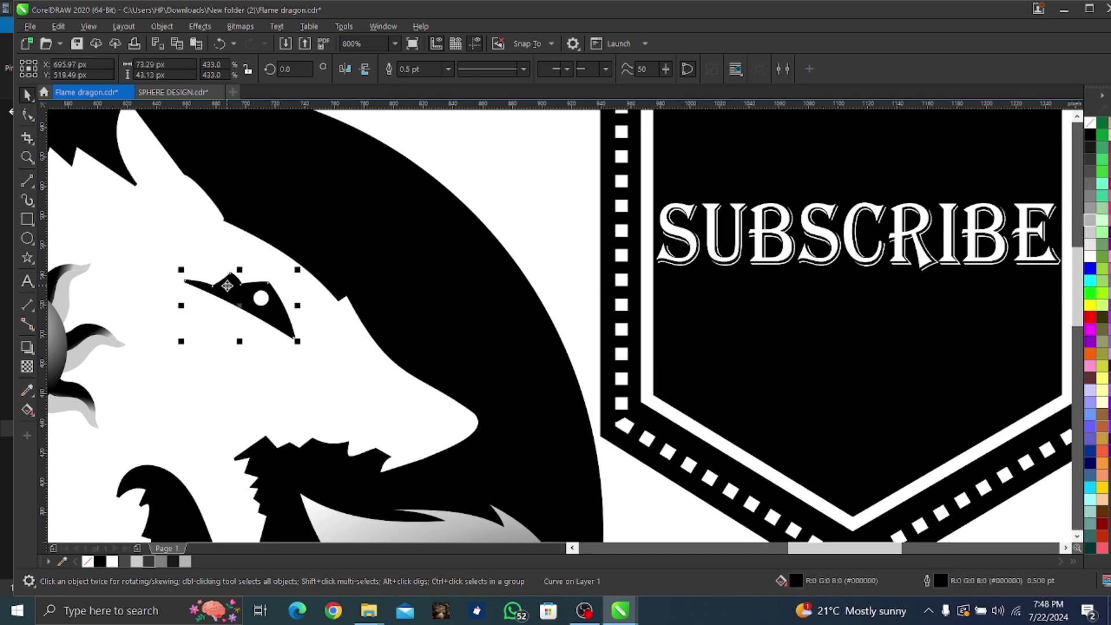
pyautogui.keyDown('shift'); pyautogui.click(259, 298); pyautogui.keyUp('shift')
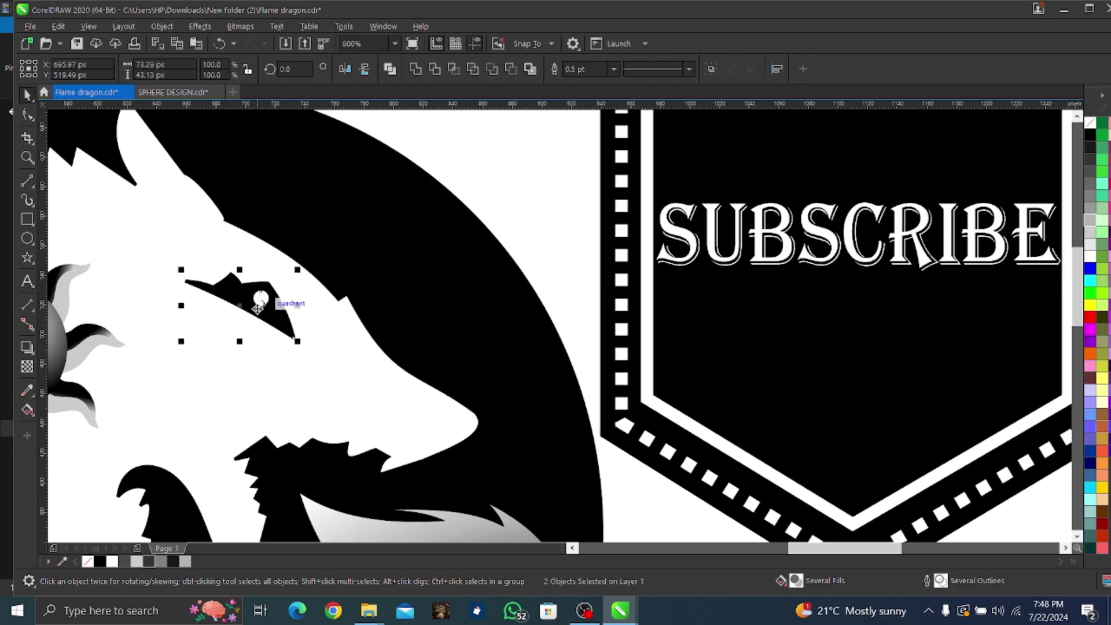
pyautogui.scroll(-6, 255, 300)
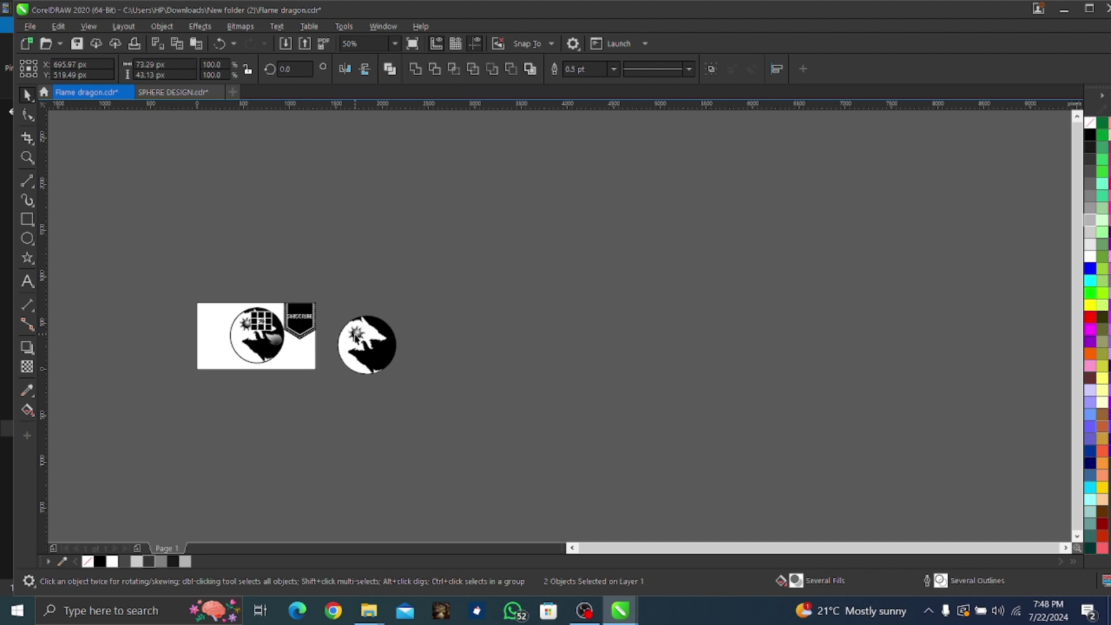
pyautogui.scroll(5, 356, 337)
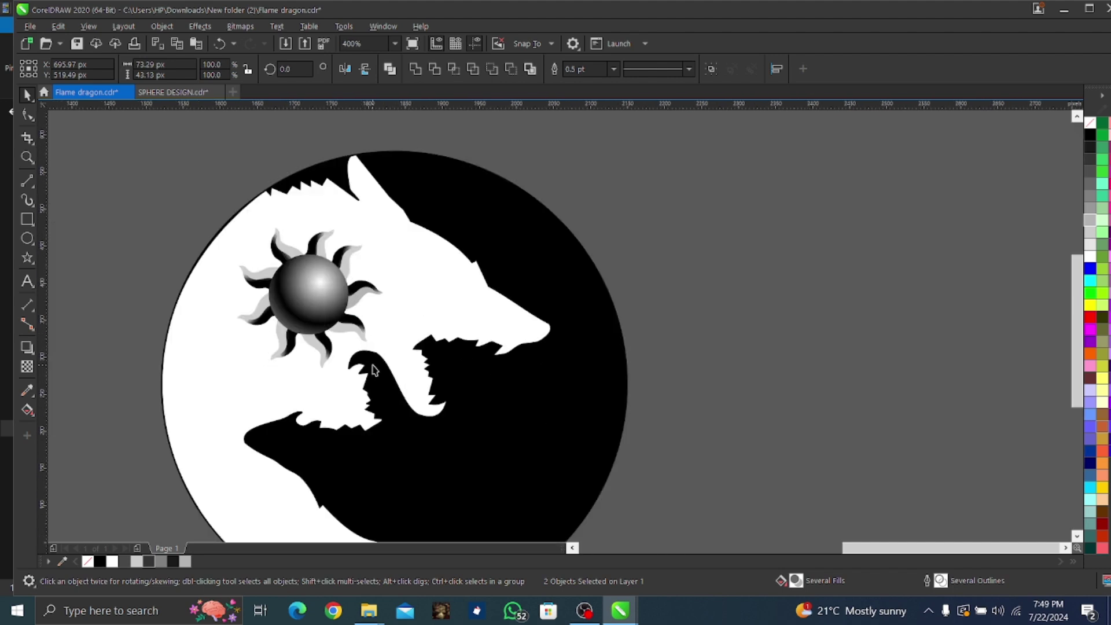
pyautogui.scroll(-2, 373, 370)
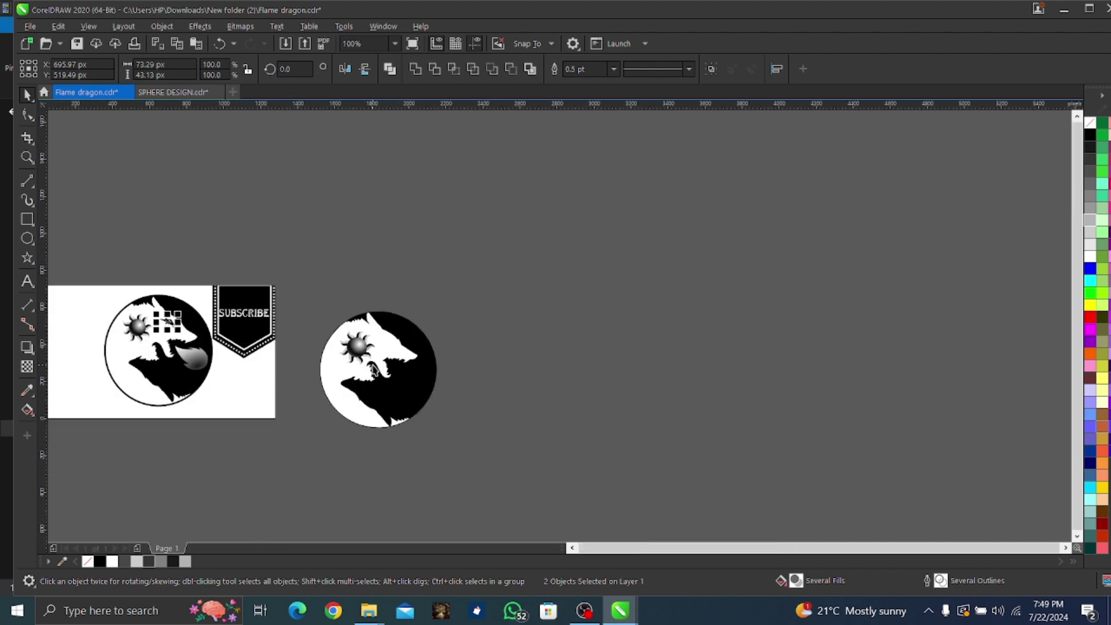
pyautogui.press('Up')
pyautogui.press('Right')
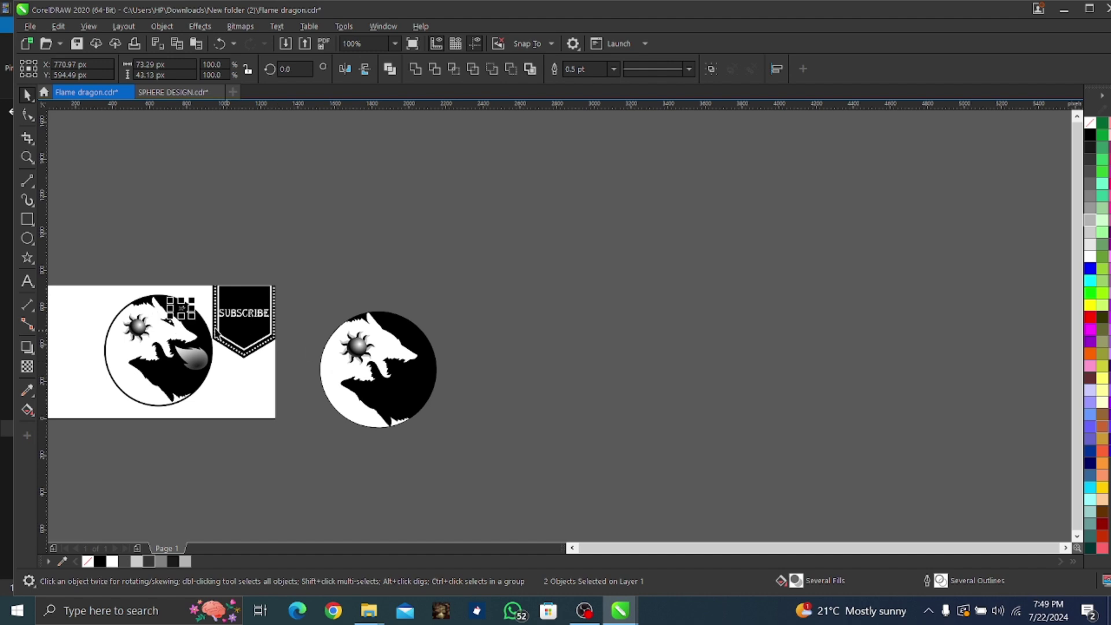
# Move the duplicated eye and pupil onto the upper wolf's head in the emblem beside the page.
pyautogui.moveTo(181, 312); pyautogui.dragTo(384, 337)
pyautogui.scroll(3, 384, 337)
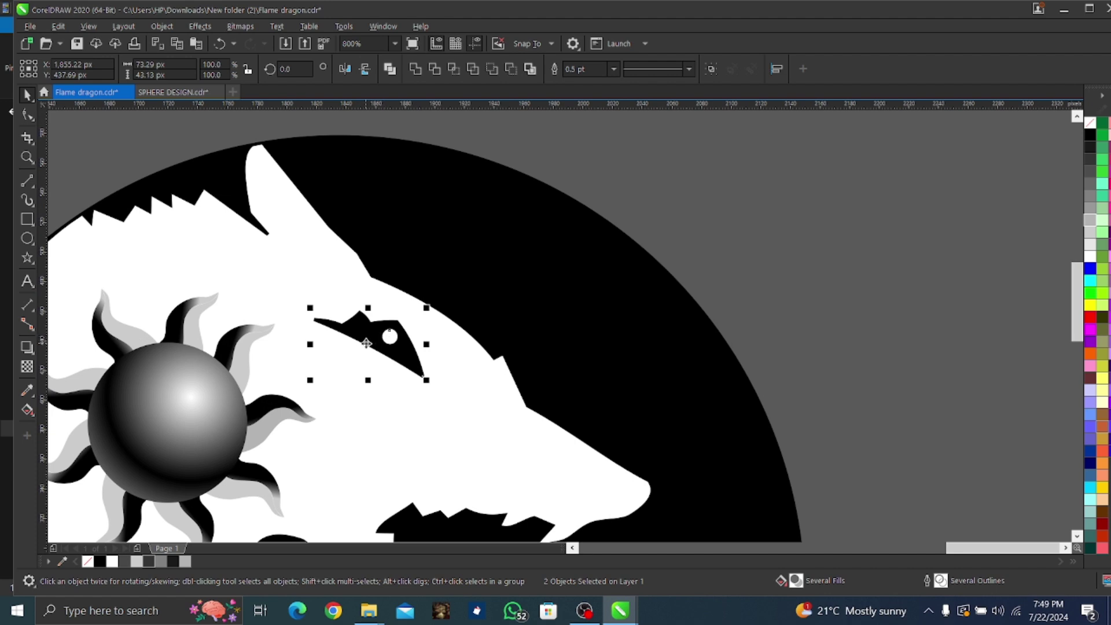
pyautogui.moveTo(366, 344); pyautogui.dragTo(393, 356)
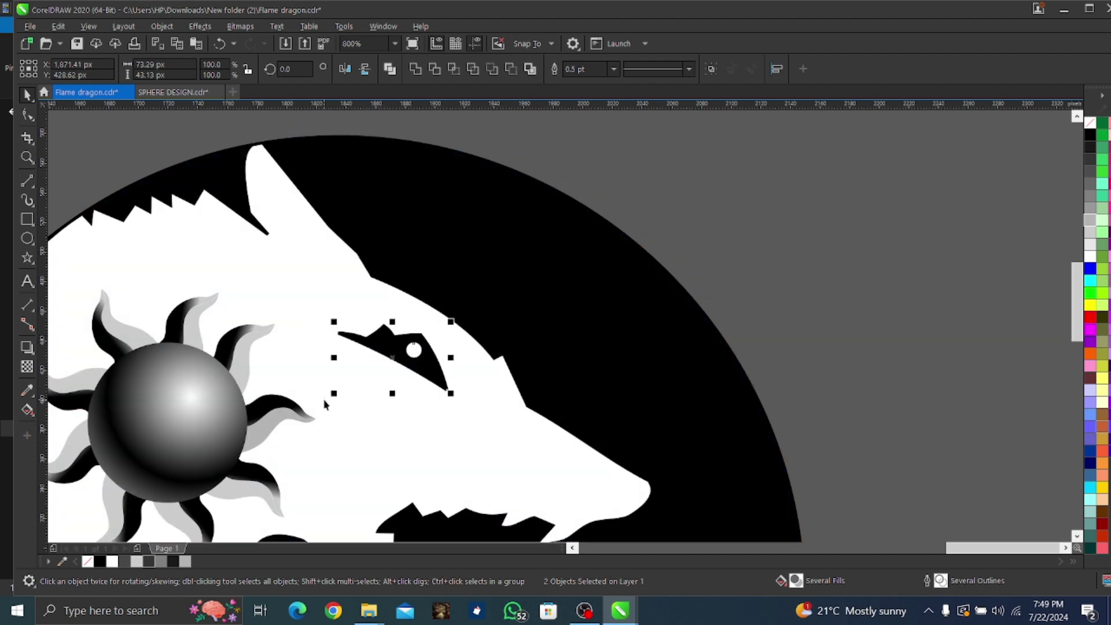
# Trace the grey fireball at the wolf's mouth with connected straight 0.5 pt line segments forming a closed outline.
pyautogui.scroll(-3, 324, 404)
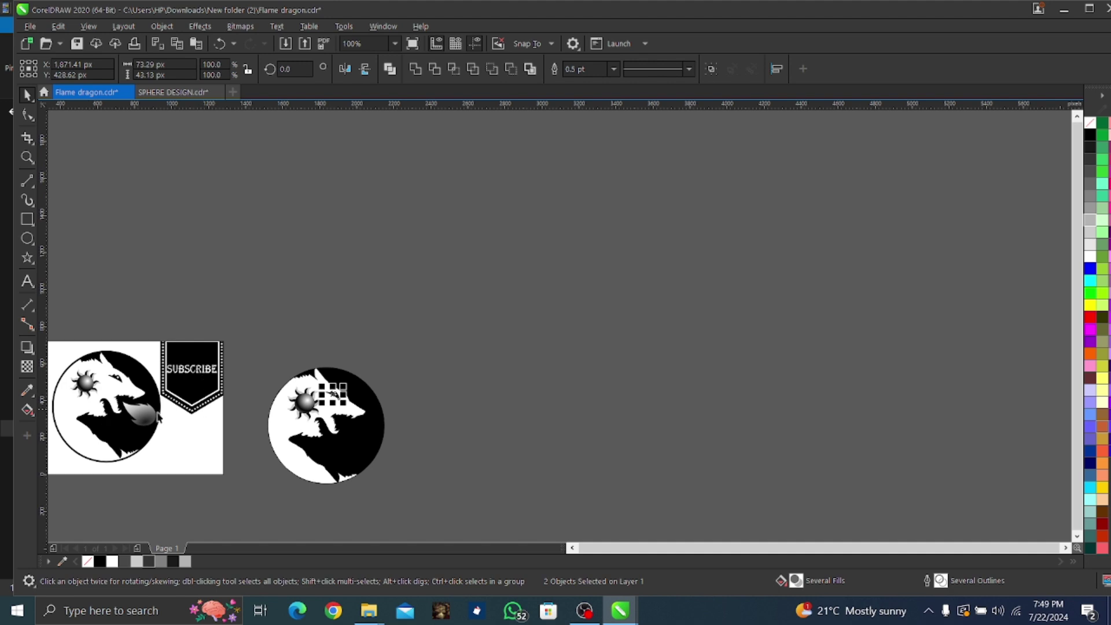
pyautogui.scroll(2, 100, 421)
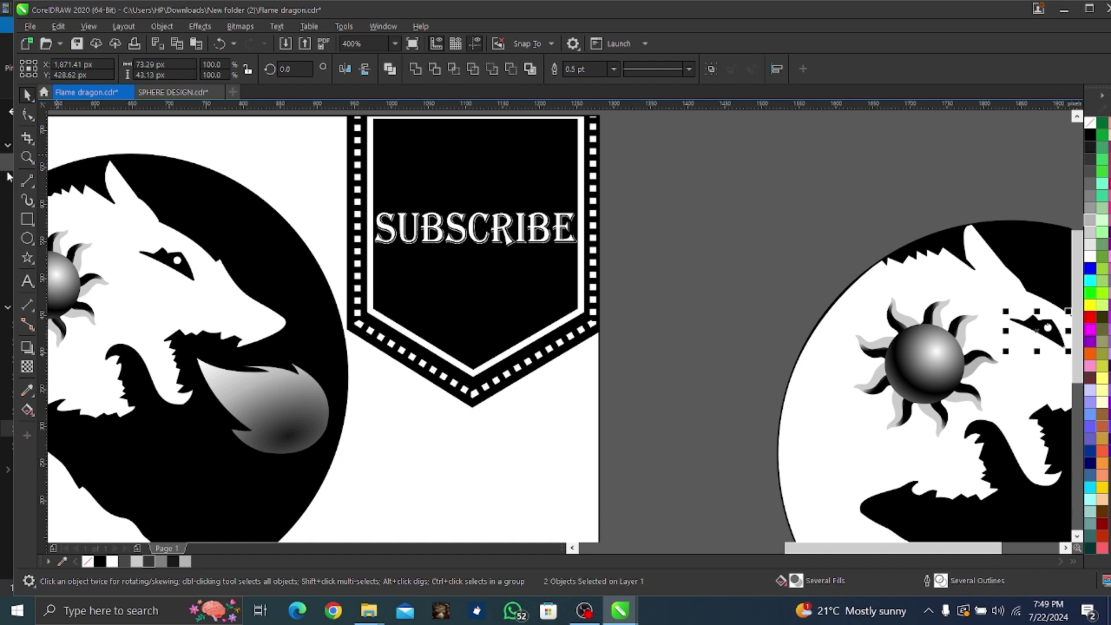
pyautogui.click(29, 180)
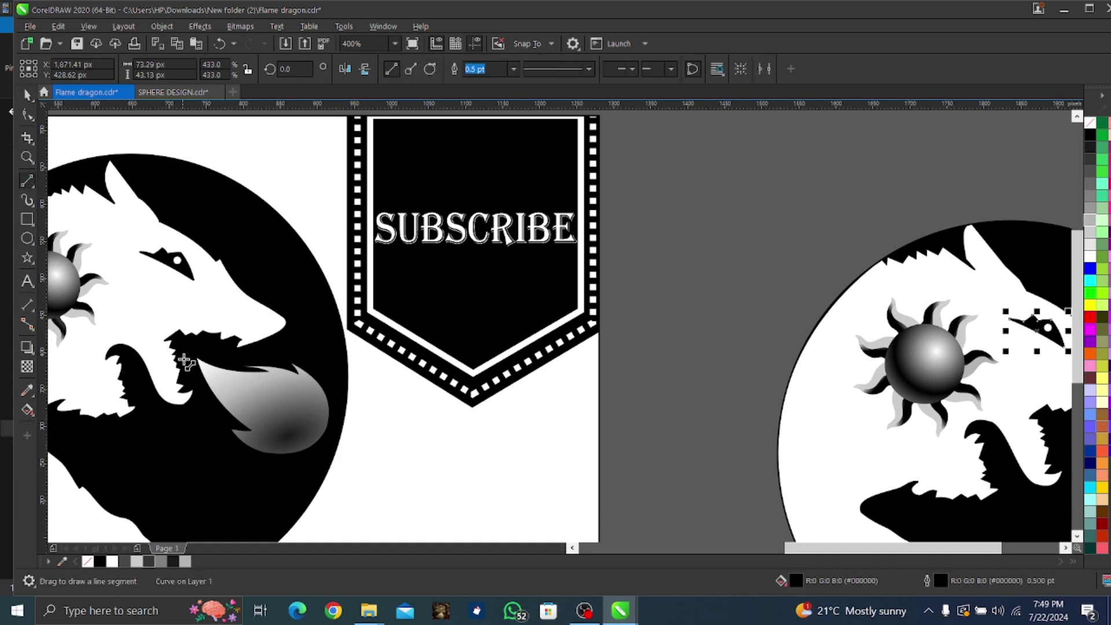
pyautogui.moveTo(198, 358); pyautogui.dragTo(270, 369)
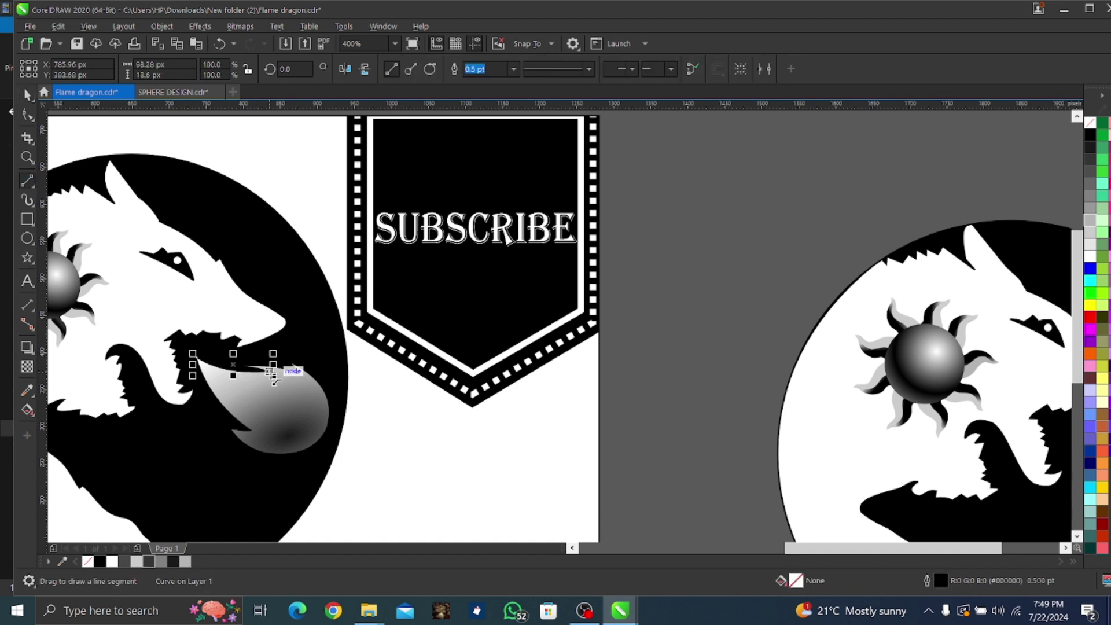
pyautogui.press('Delete')
pyautogui.moveTo(197, 358); pyautogui.dragTo(251, 430)
pyautogui.moveTo(251, 430)
pyautogui.mouseDown()
pyautogui.moveTo(288, 449)
pyautogui.moveTo(320, 436)
pyautogui.mouseUp()
pyautogui.moveTo(321, 437); pyautogui.dragTo(312, 376)
pyautogui.moveTo(296, 370); pyautogui.dragTo(196, 357)
# Convert the traced outline's bottom segment to a curve bowed along the fireball's rounded underside, and align the lower spike's tip node with the fireball.
pyautogui.click(27, 113)
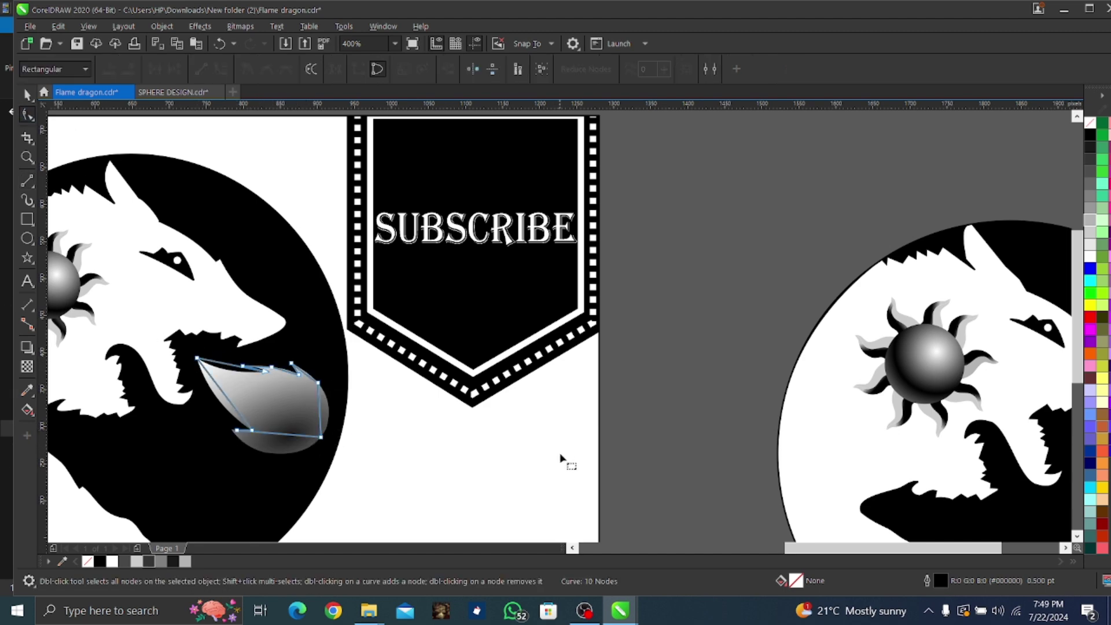
pyautogui.rightClick(278, 433)
pyautogui.click(311, 285)
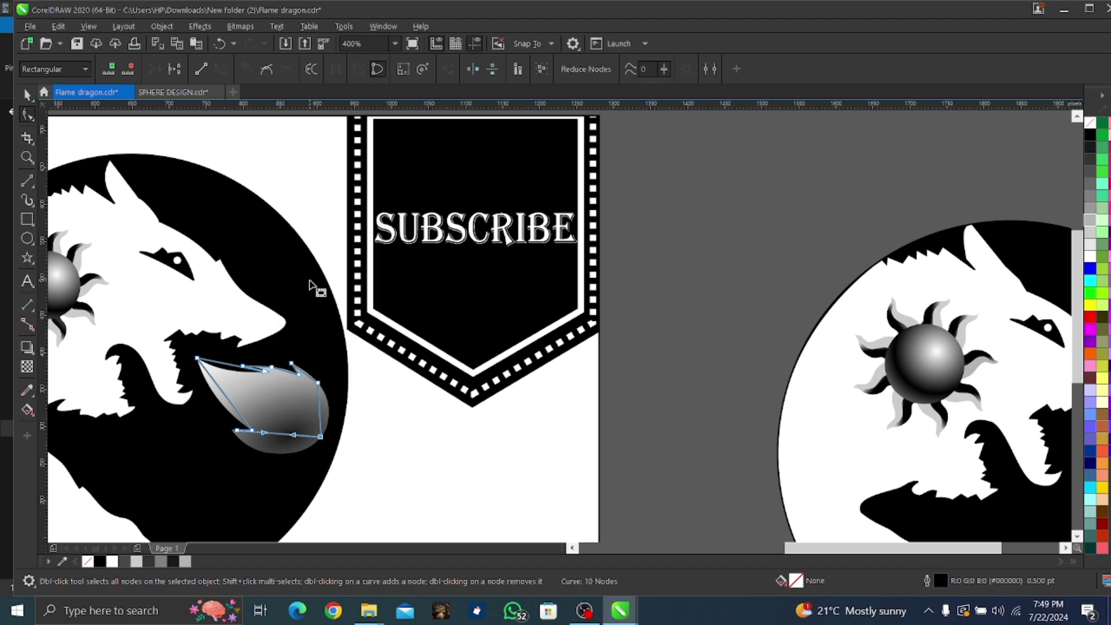
pyautogui.moveTo(278, 438); pyautogui.dragTo(268, 454)
pyautogui.click(249, 429)
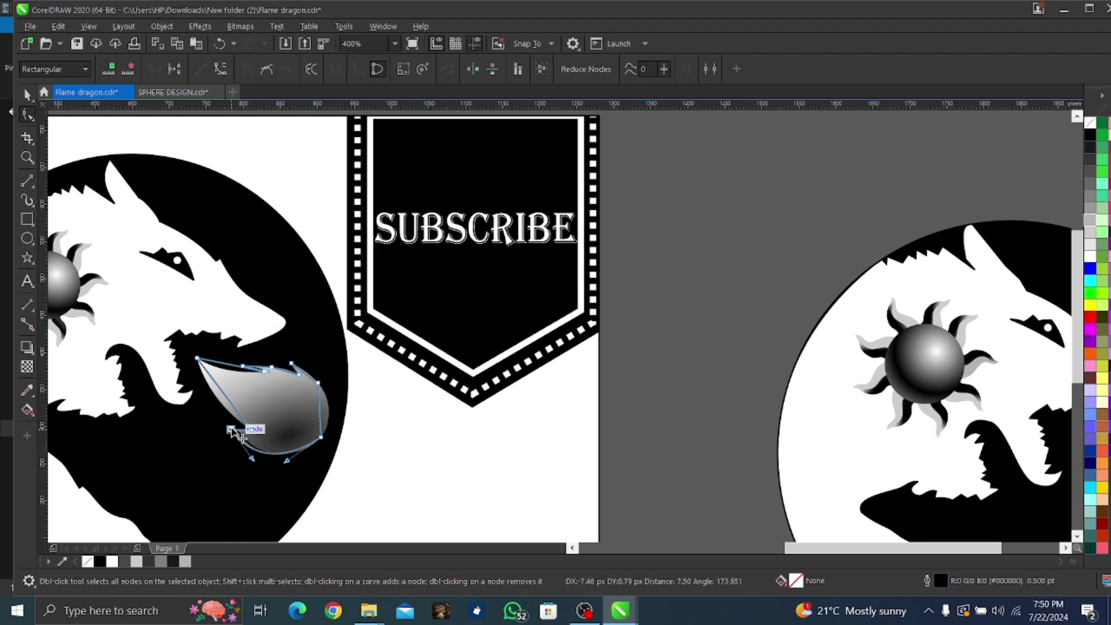
# Convert the outline's straight segment on the fireball's blunt end to a curve and bow it outward to the grey edge.
pyautogui.scroll(3, 238, 431)
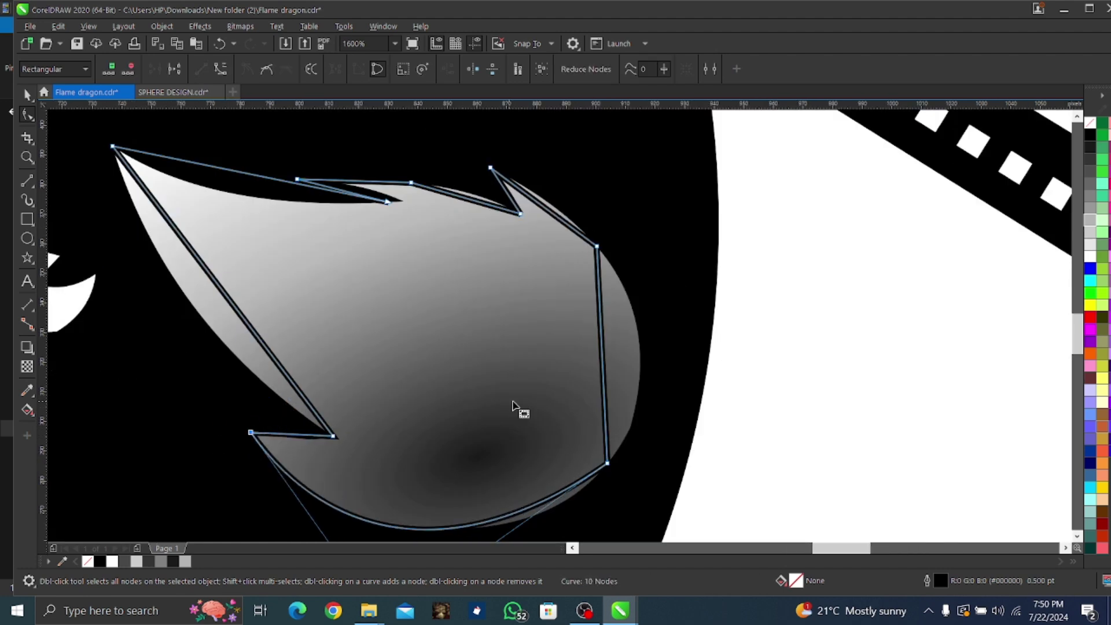
pyautogui.scroll(-3, 516, 409)
pyautogui.scroll(1, 565, 387)
pyautogui.rightClick(540, 438)
pyautogui.rightClick(537, 440)
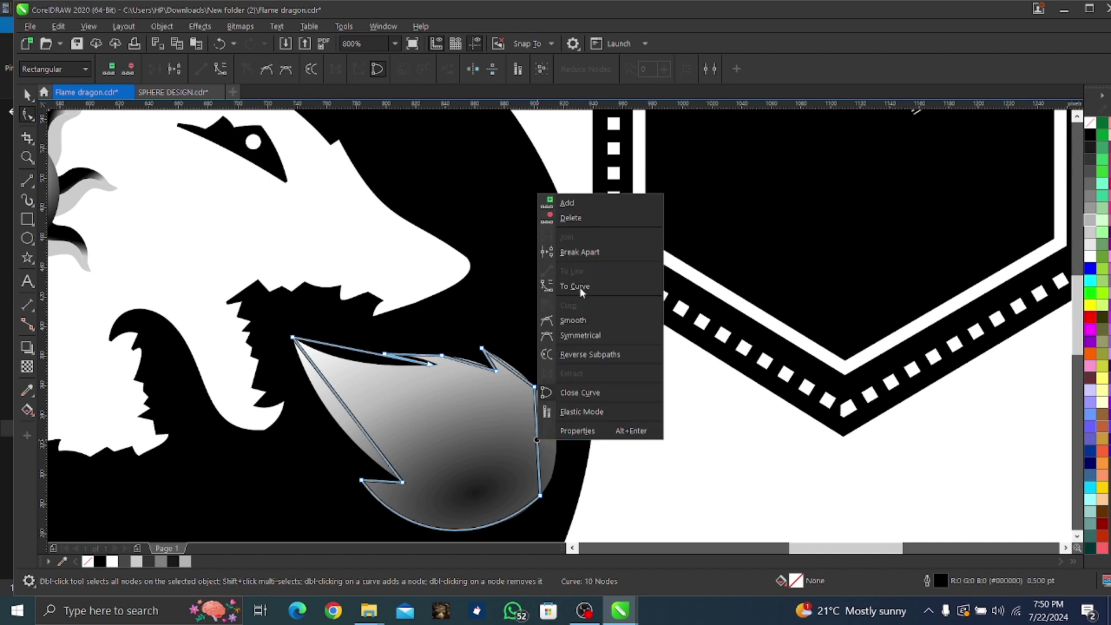
pyautogui.click(579, 286)
pyautogui.moveTo(537, 440); pyautogui.dragTo(556, 441)
# Curve both edges of the outline's upper spike and the adjoining segment beyond its notch to match the fireball's top edge.
pyautogui.scroll(1, 509, 356)
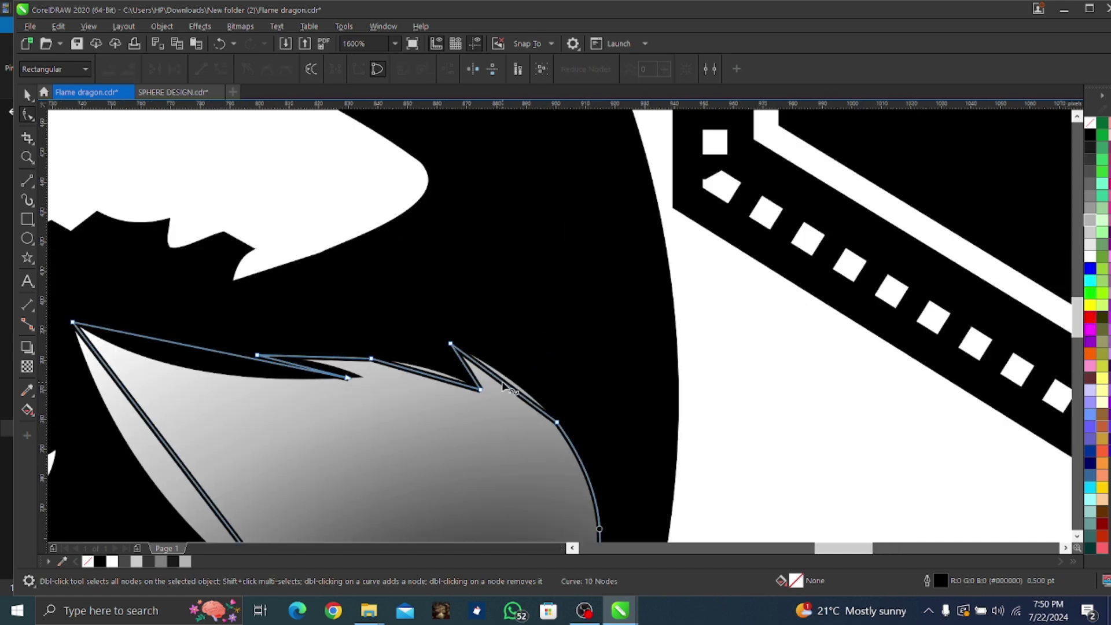
pyautogui.scroll(1, 424, 350)
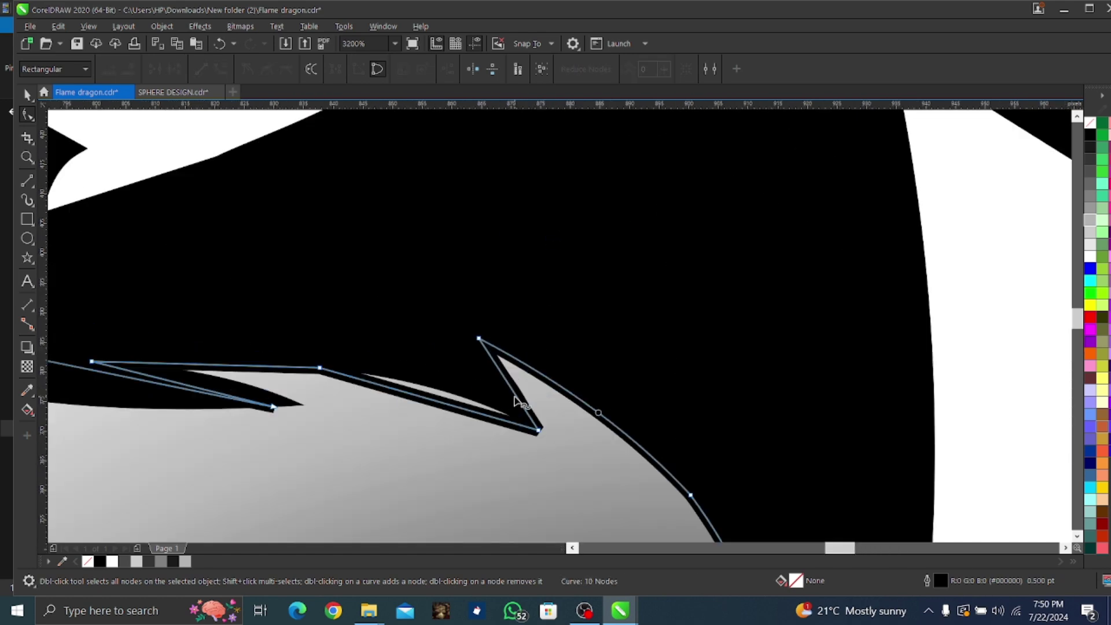
pyautogui.moveTo(519, 401); pyautogui.dragTo(536, 384)
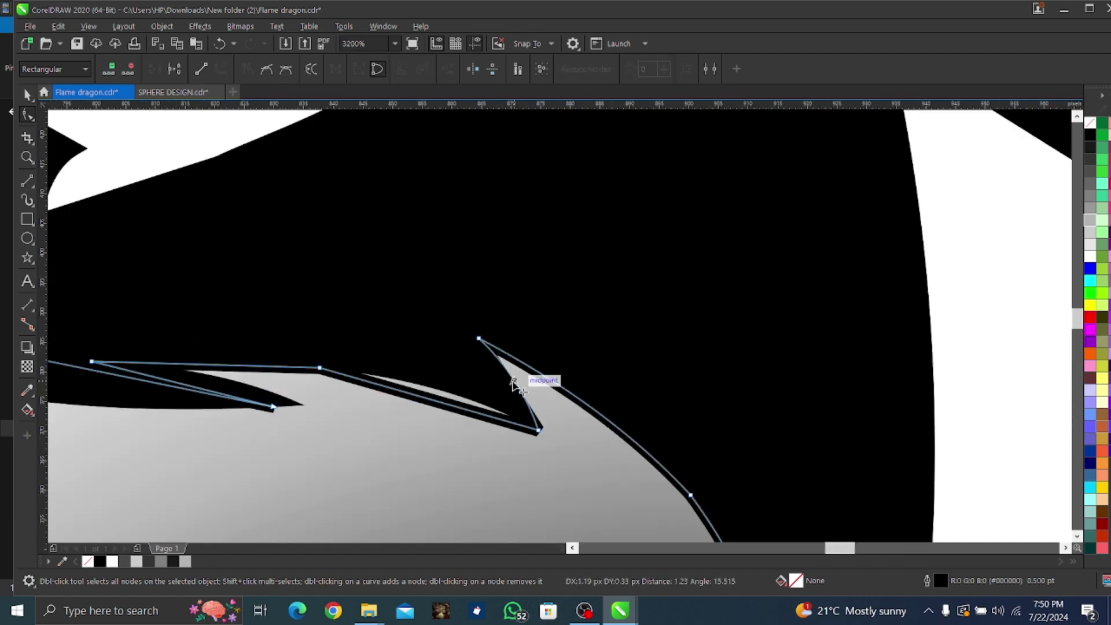
pyautogui.rightClick(418, 397)
pyautogui.click(471, 247)
pyautogui.moveTo(431, 400); pyautogui.dragTo(434, 389)
pyautogui.scroll(-1, 261, 404)
pyautogui.scroll(1, 217, 369)
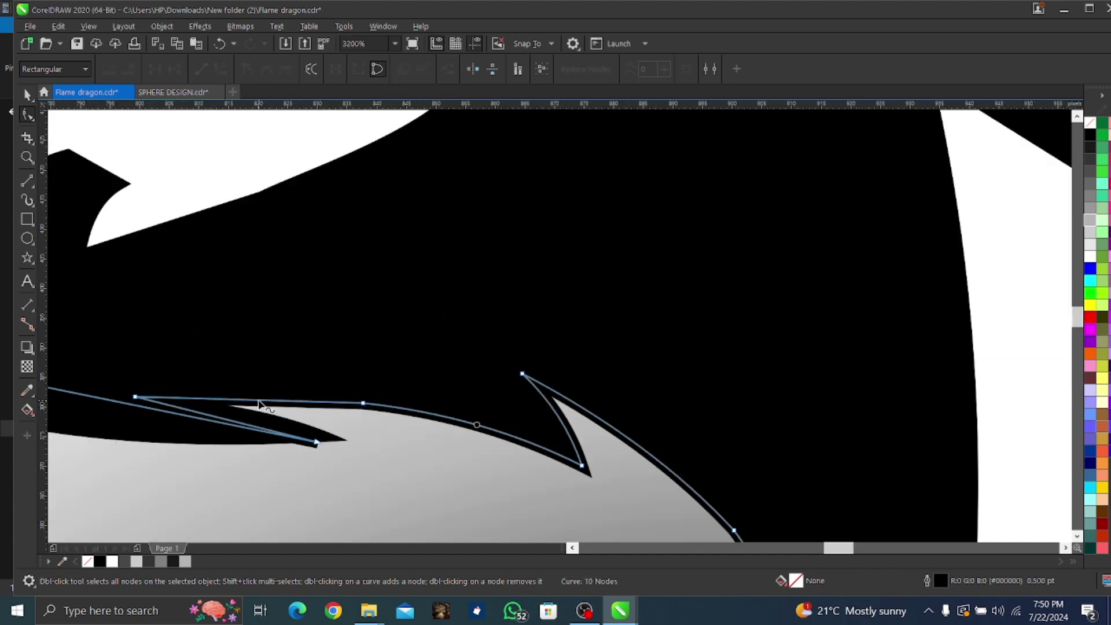
# Curve the short segment along the top of the second spike and delete the extra node joining it to the neighbouring curve.
pyautogui.rightClick(259, 401)
pyautogui.click(310, 252)
pyautogui.moveTo(273, 401); pyautogui.dragTo(273, 397)
pyautogui.rightClick(363, 404)
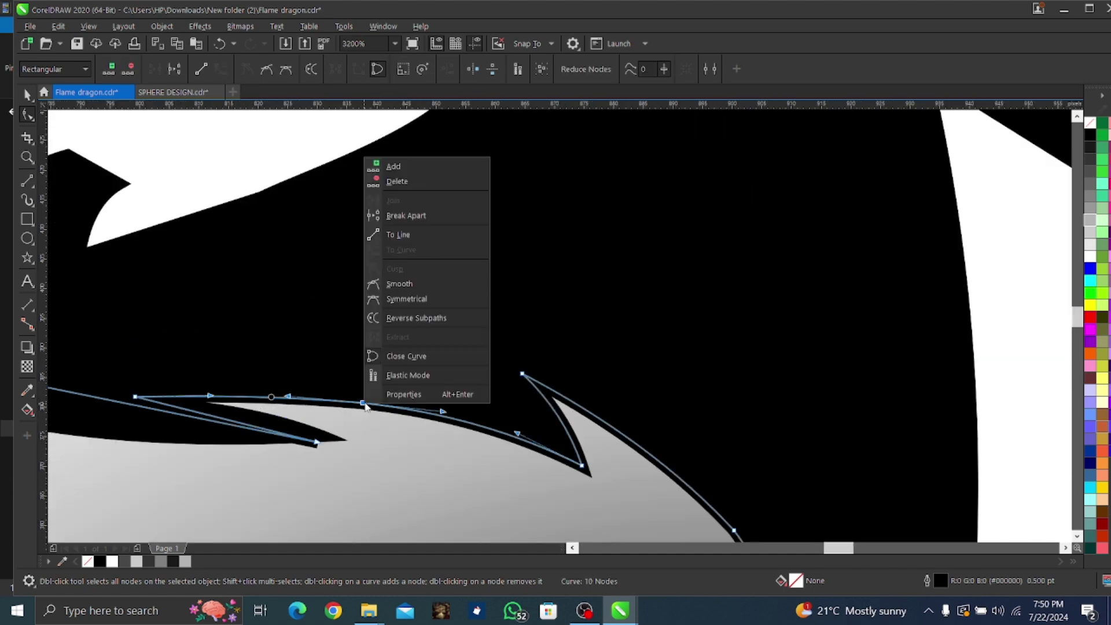
pyautogui.click(397, 182)
# Move the second notch's node onto the fireball's notch corner and curve the long upper segment along the fireball's concave edge.
pyautogui.scroll(-3, 163, 450)
pyautogui.scroll(3, 145, 426)
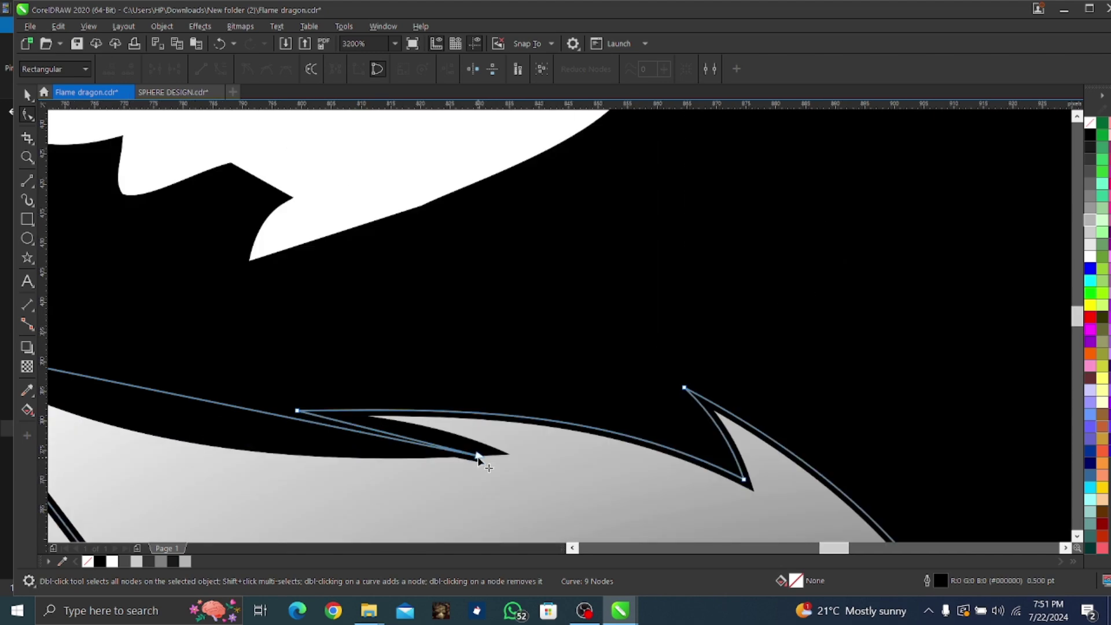
pyautogui.moveTo(478, 456); pyautogui.dragTo(504, 454)
pyautogui.rightClick(230, 404)
pyautogui.click(306, 248)
pyautogui.scroll(-2, 313, 427)
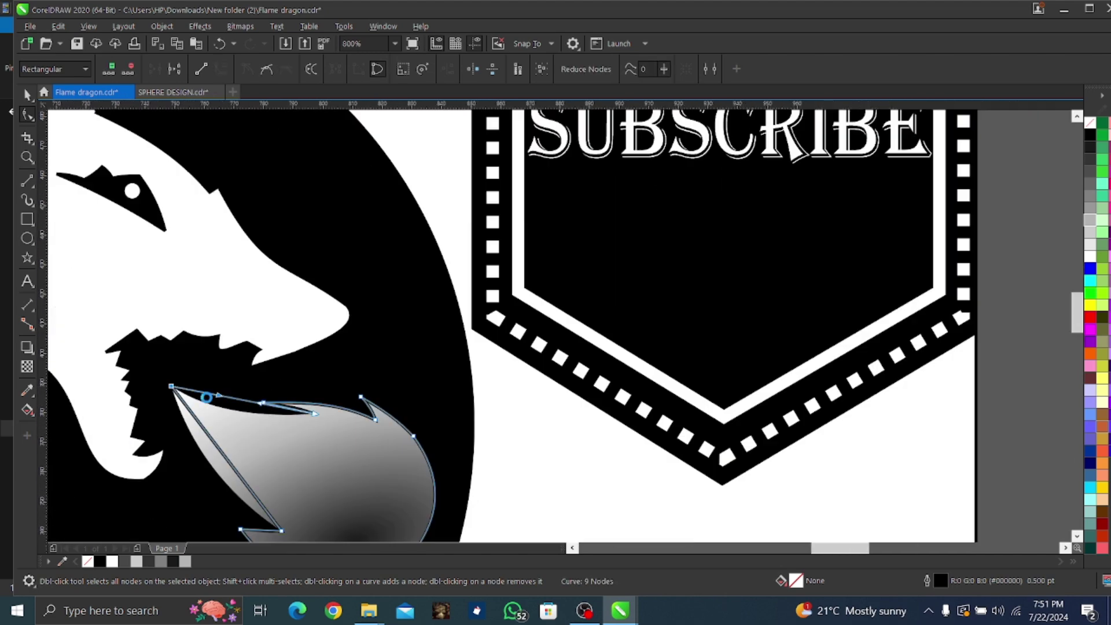
pyautogui.scroll(1, 266, 417)
pyautogui.moveTo(277, 429); pyautogui.dragTo(265, 418)
# Curve the second spike's underside and the long segment from the fireball's pointed tip to the lower notch so both follow the shape.
pyautogui.scroll(1, 265, 418)
pyautogui.rightClick(353, 427)
pyautogui.click(401, 300)
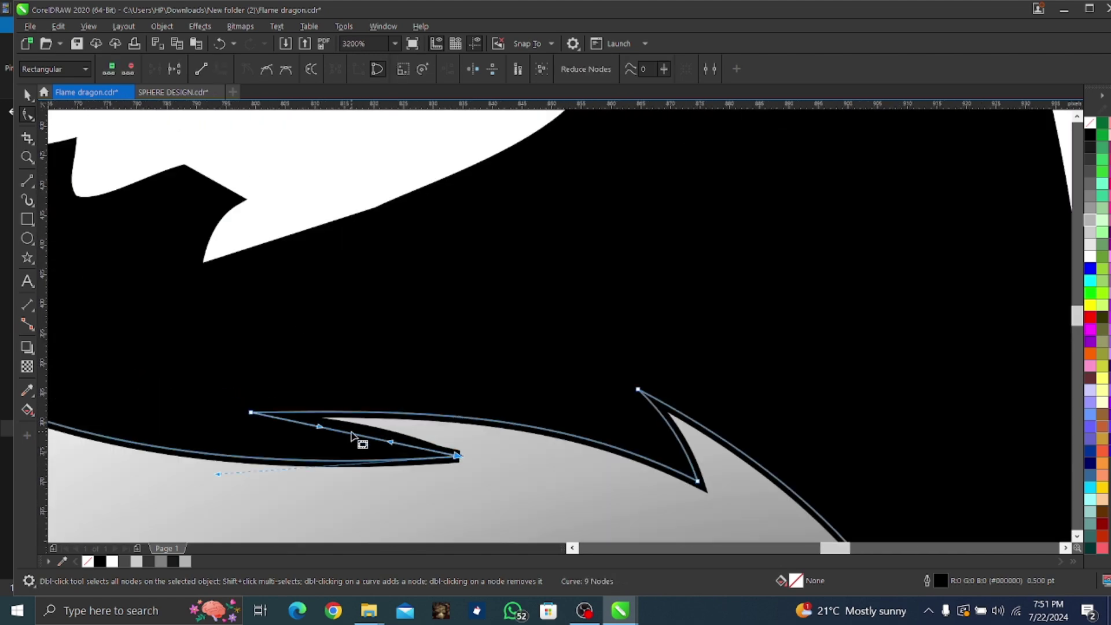
pyautogui.scroll(-3, 354, 426)
pyautogui.scroll(2, 305, 461)
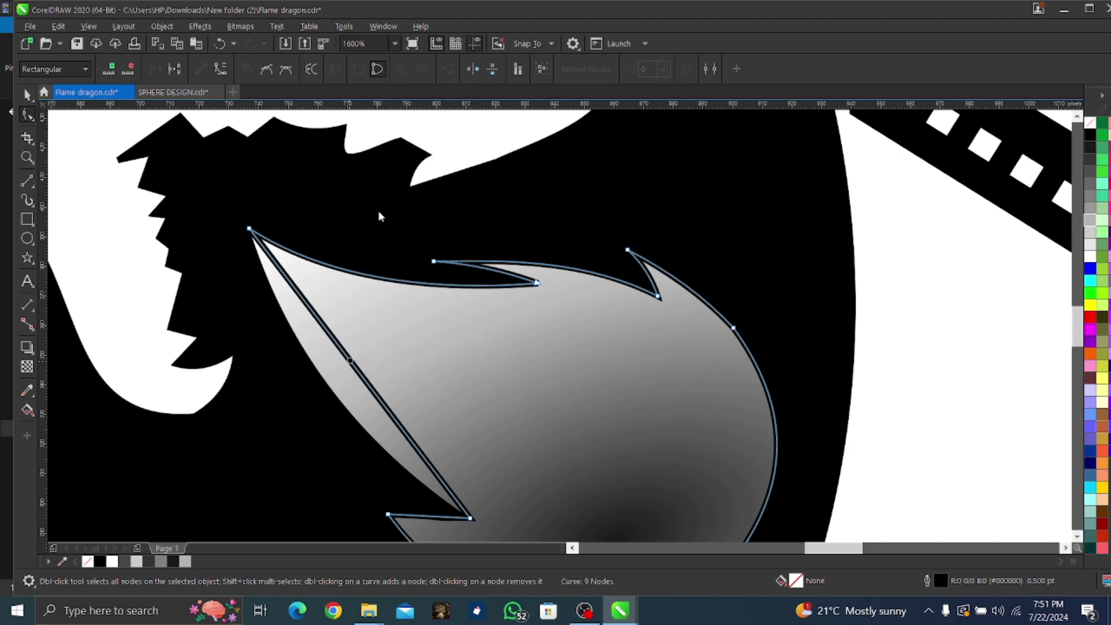
pyautogui.moveTo(359, 373); pyautogui.dragTo(336, 399)
pyautogui.scroll(-3, 335, 398)
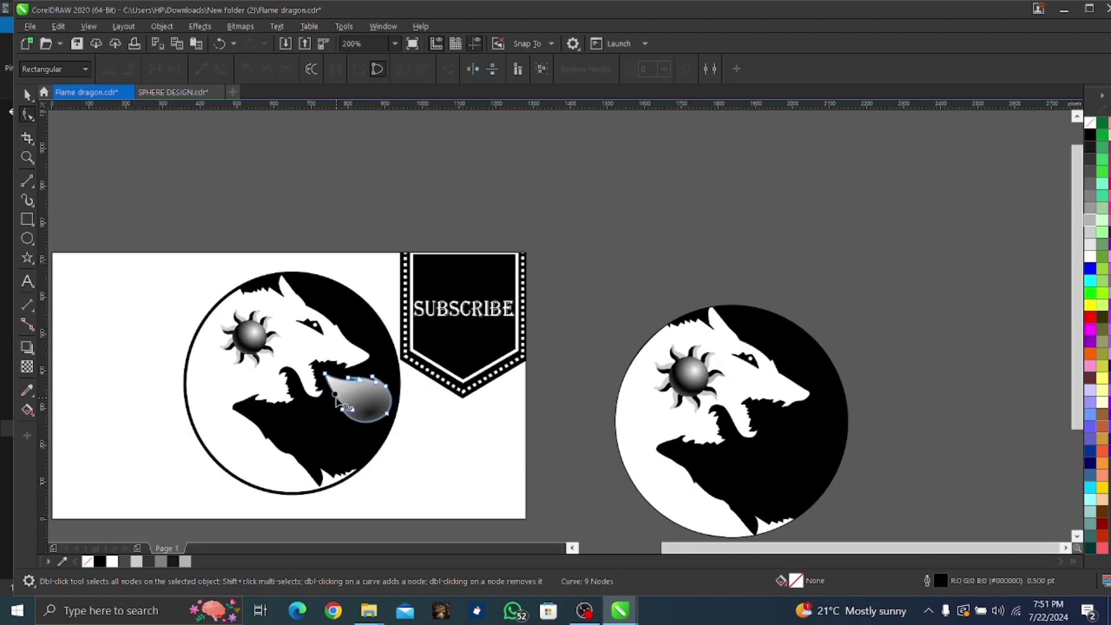
# Move the finished fireball outline off the original and place it in front of the wolf's mouth in the emblem beside the page.
pyautogui.press('space')
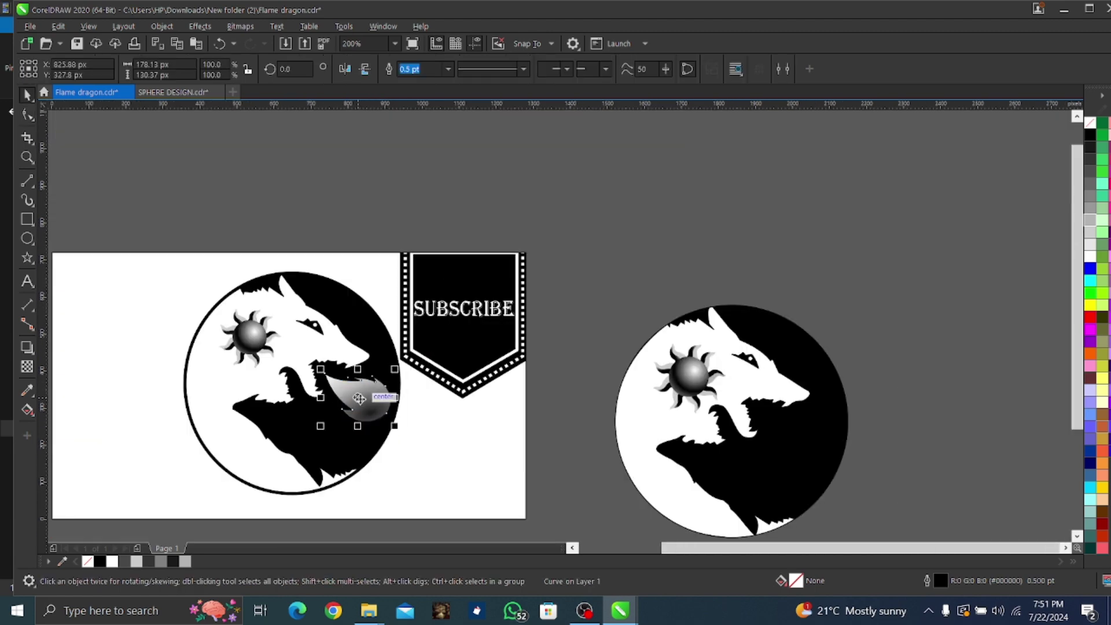
pyautogui.moveTo(359, 398); pyautogui.dragTo(725, 440)
pyautogui.moveTo(801, 446); pyautogui.dragTo(799, 444)
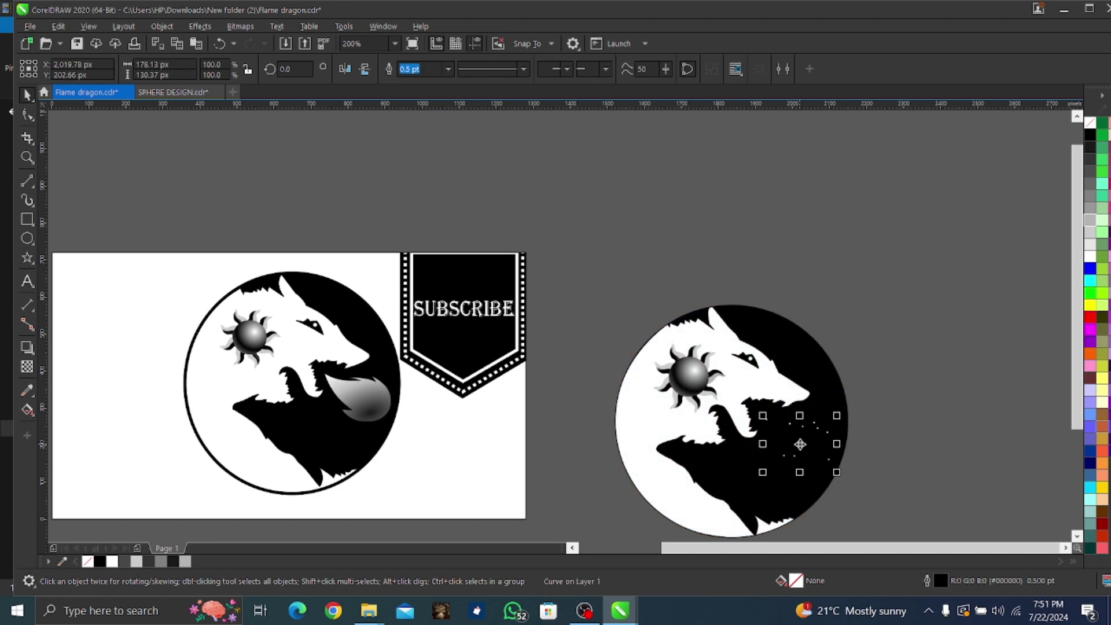